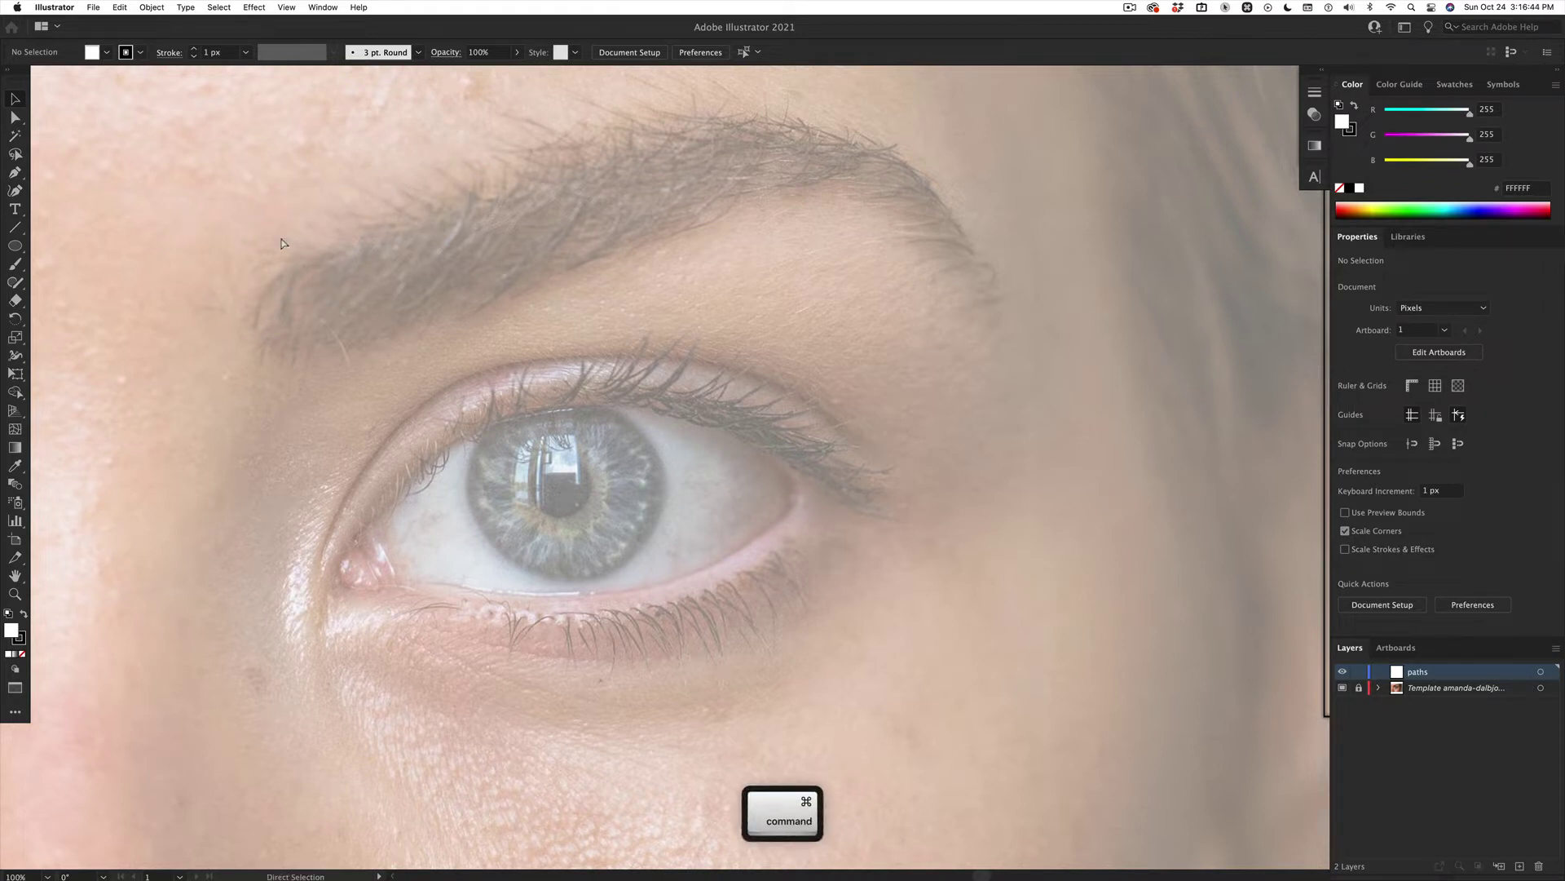
# Paste the example eye outline back in front and select its tear-duct corner anchor to show handles
pyautogui.press('super+f')
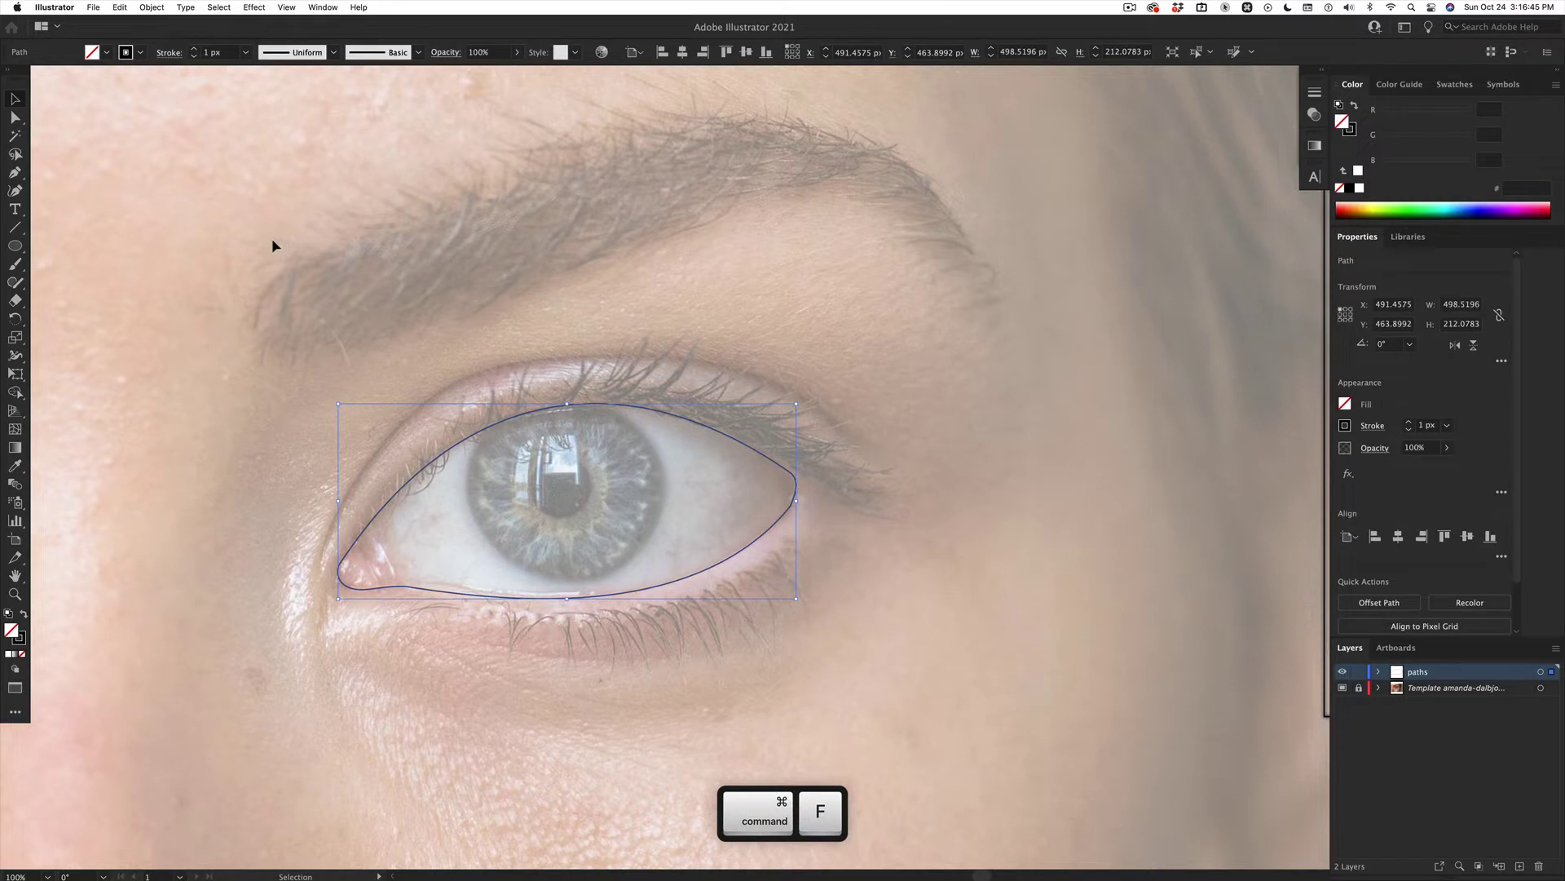
pyautogui.click(15, 117)
pyautogui.click(236, 371)
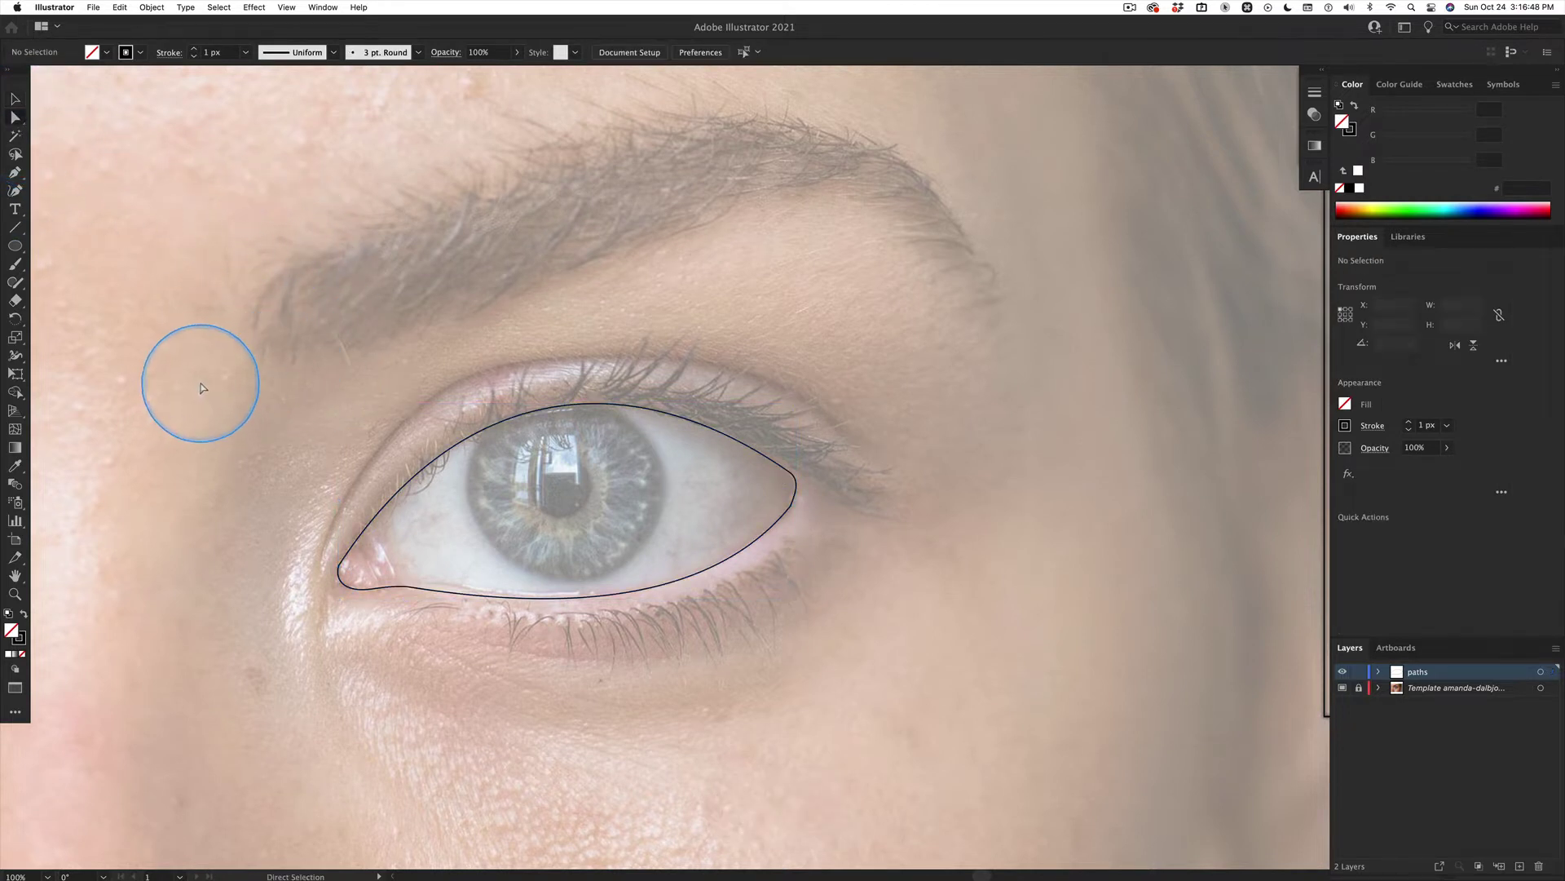
pyautogui.click(340, 565)
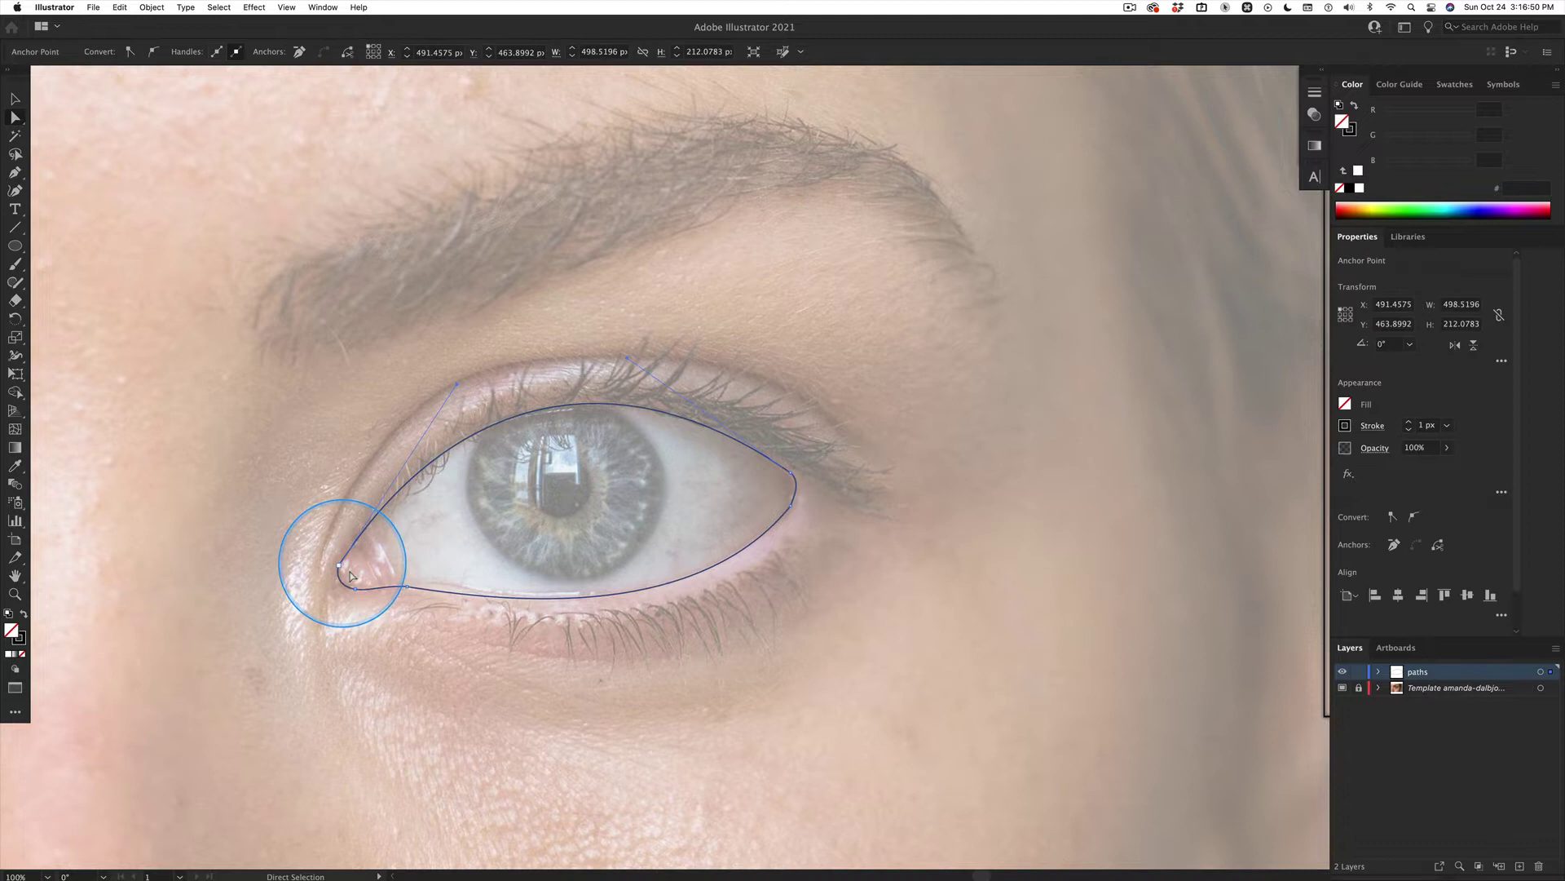
pyautogui.moveTo(339, 569); pyautogui.dragTo(340, 569)
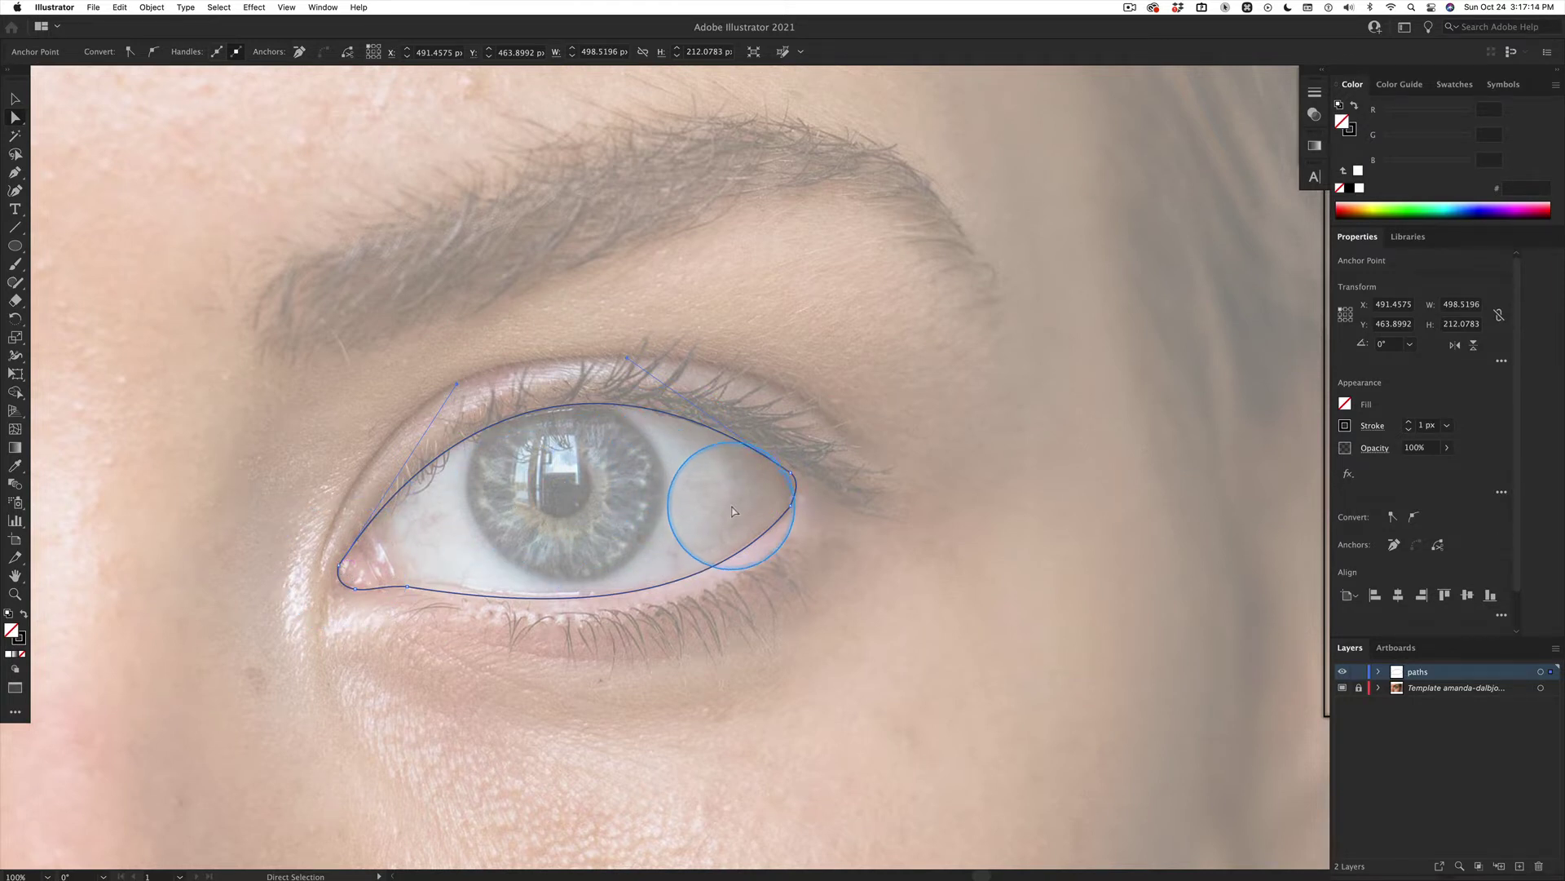
# Restore the example outline after a trial cut, then set the fill to None
pyautogui.press('super+x')
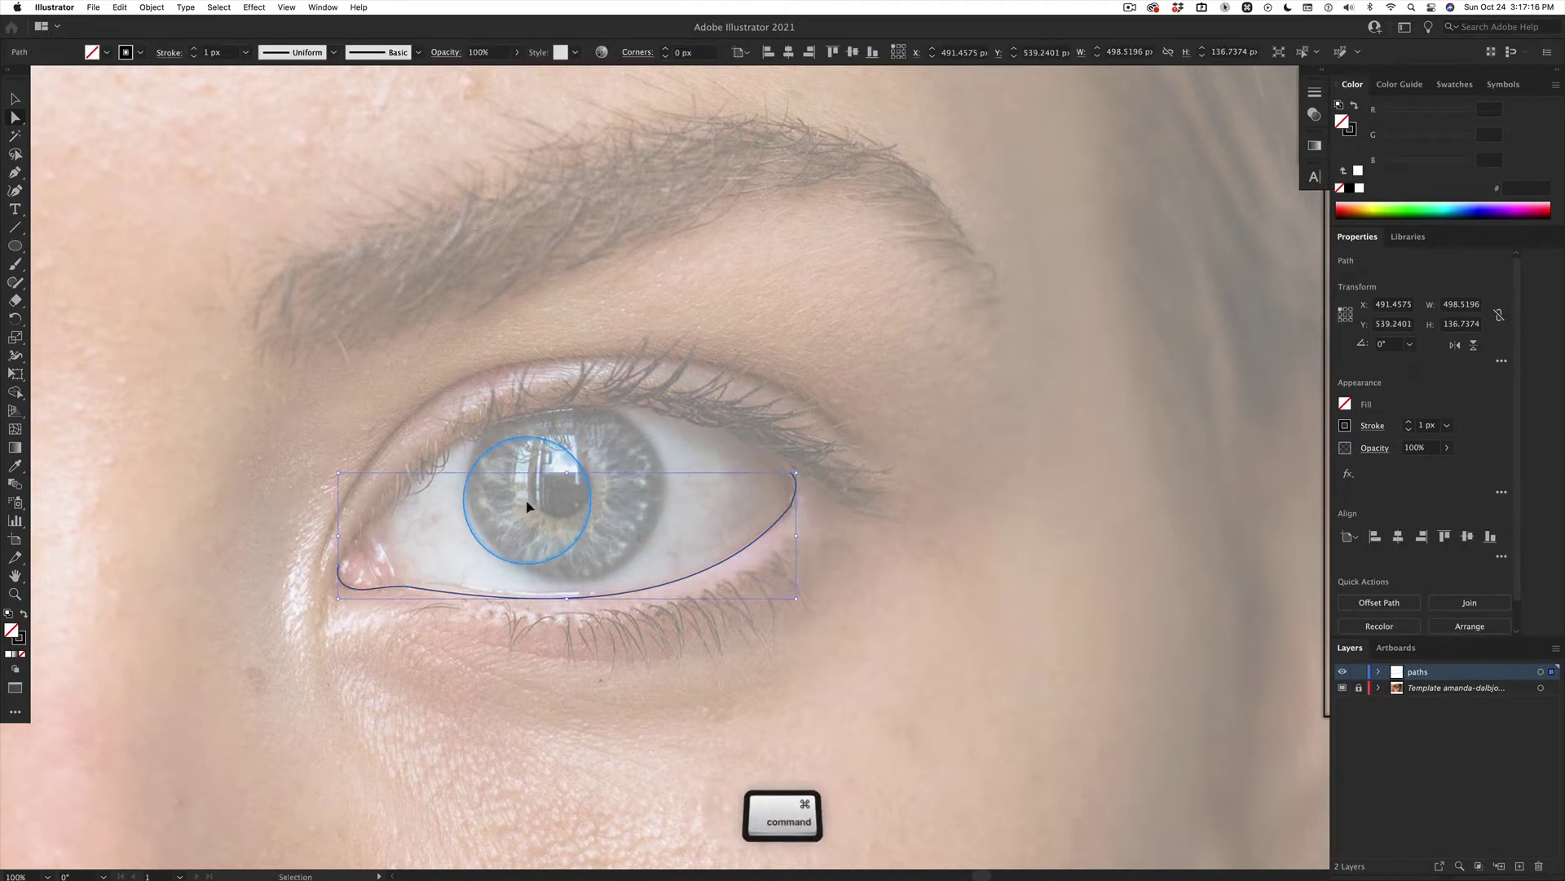
pyautogui.press('super+z')
pyautogui.press('super+z')
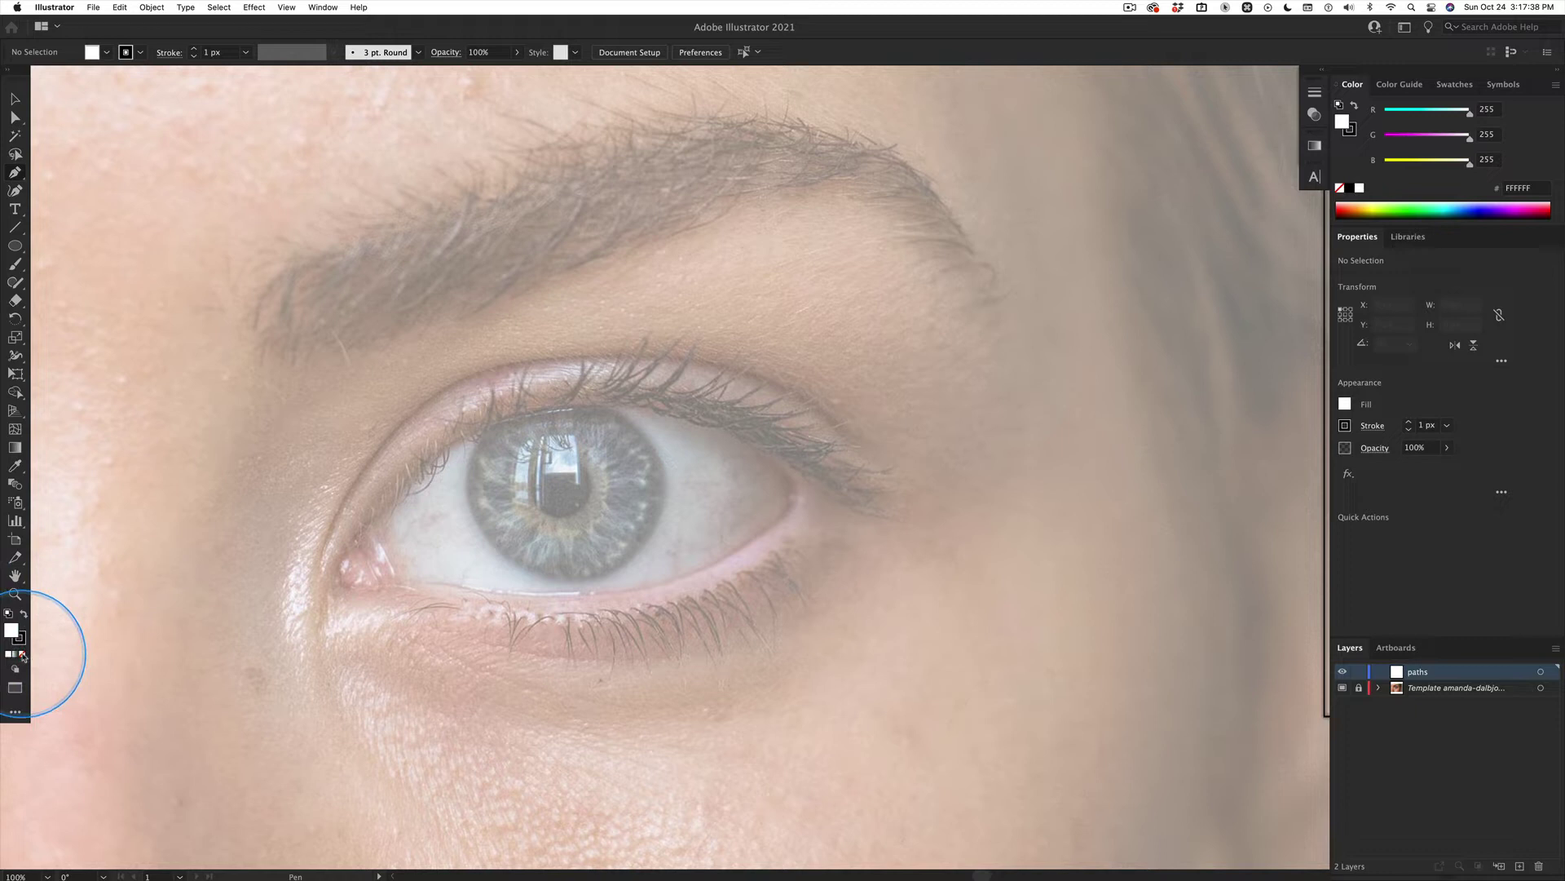
pyautogui.press('ctrl')
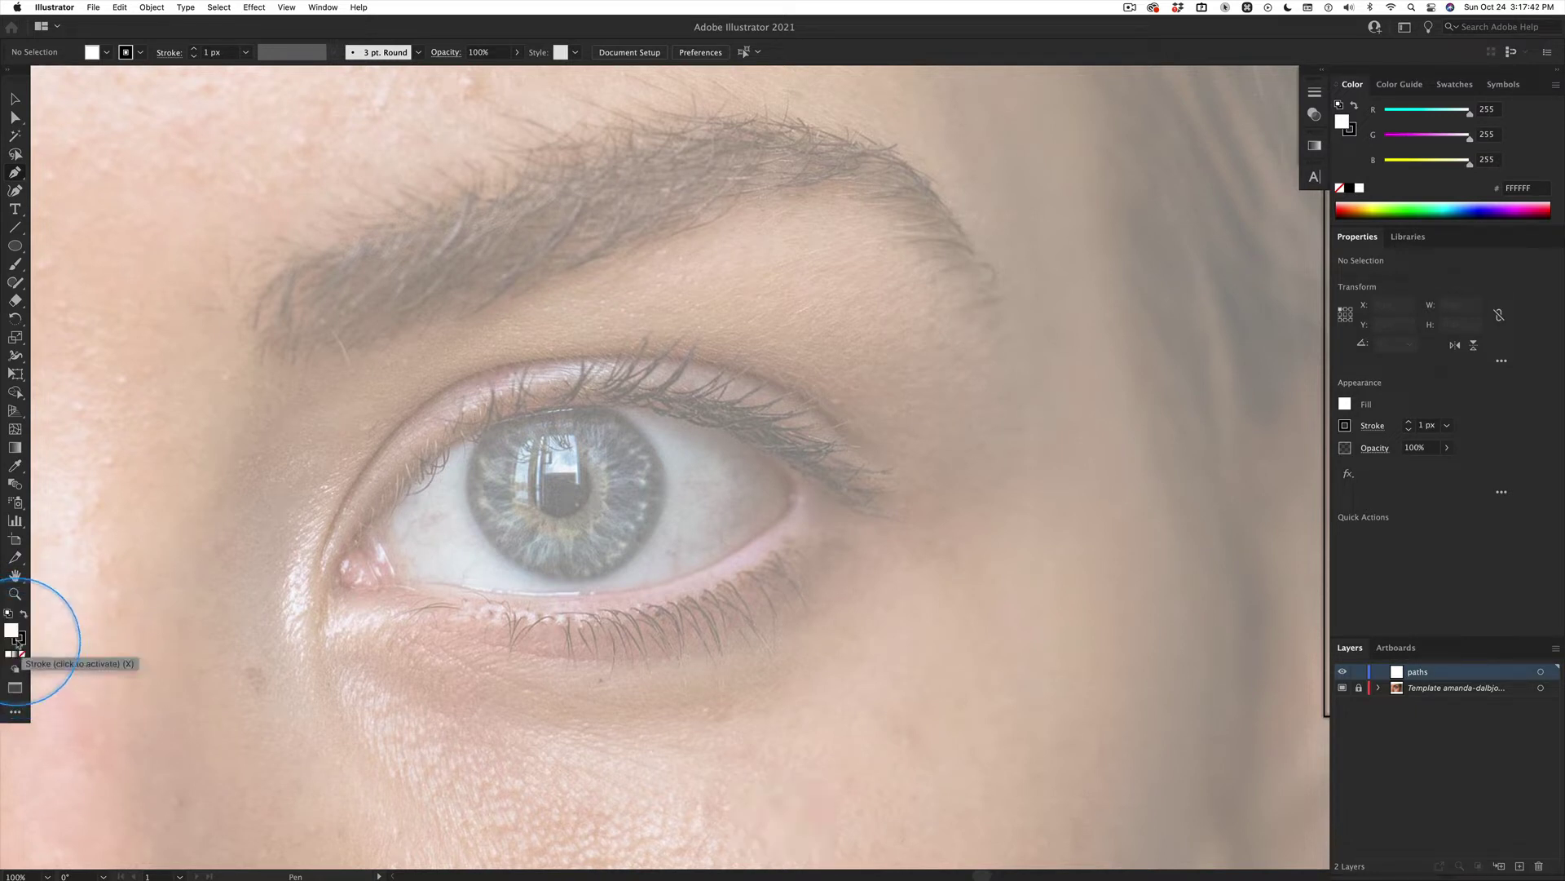
pyautogui.click(22, 641)
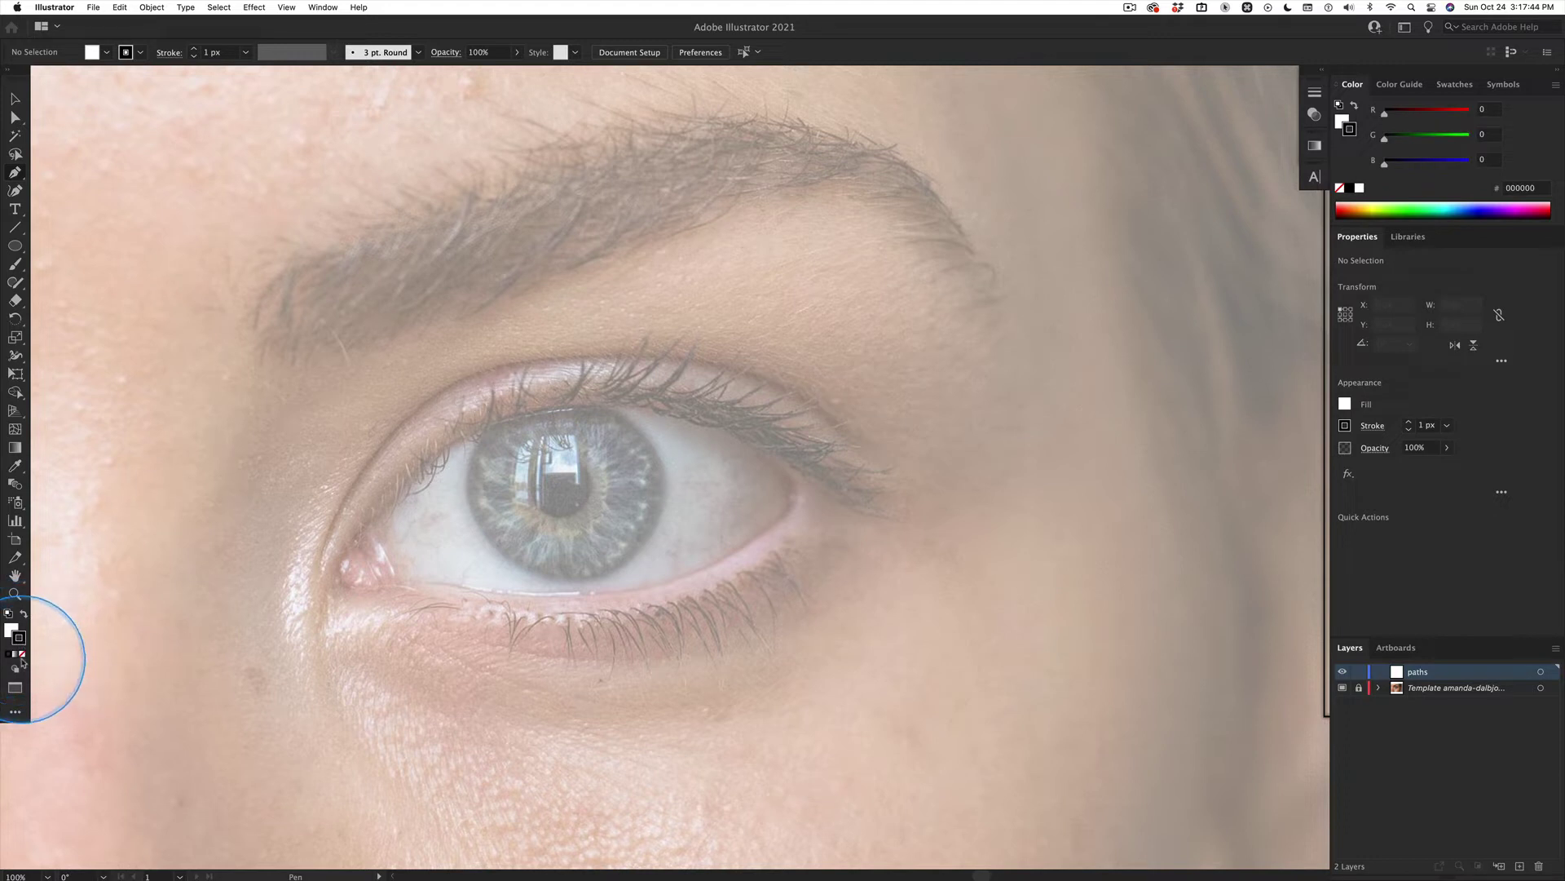
pyautogui.click(10, 628)
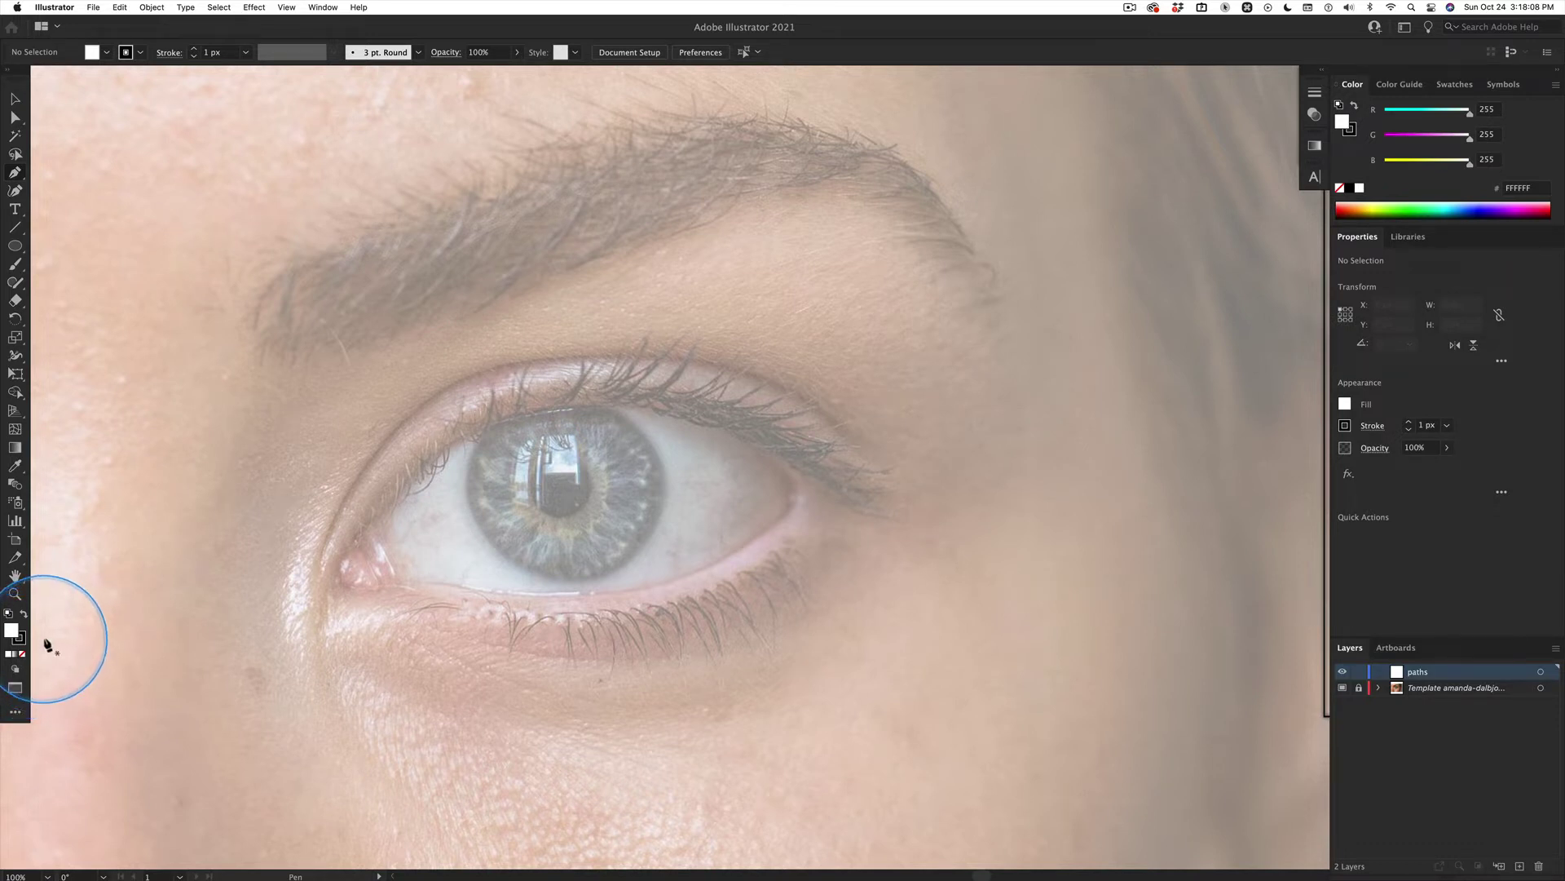
pyautogui.press('/')
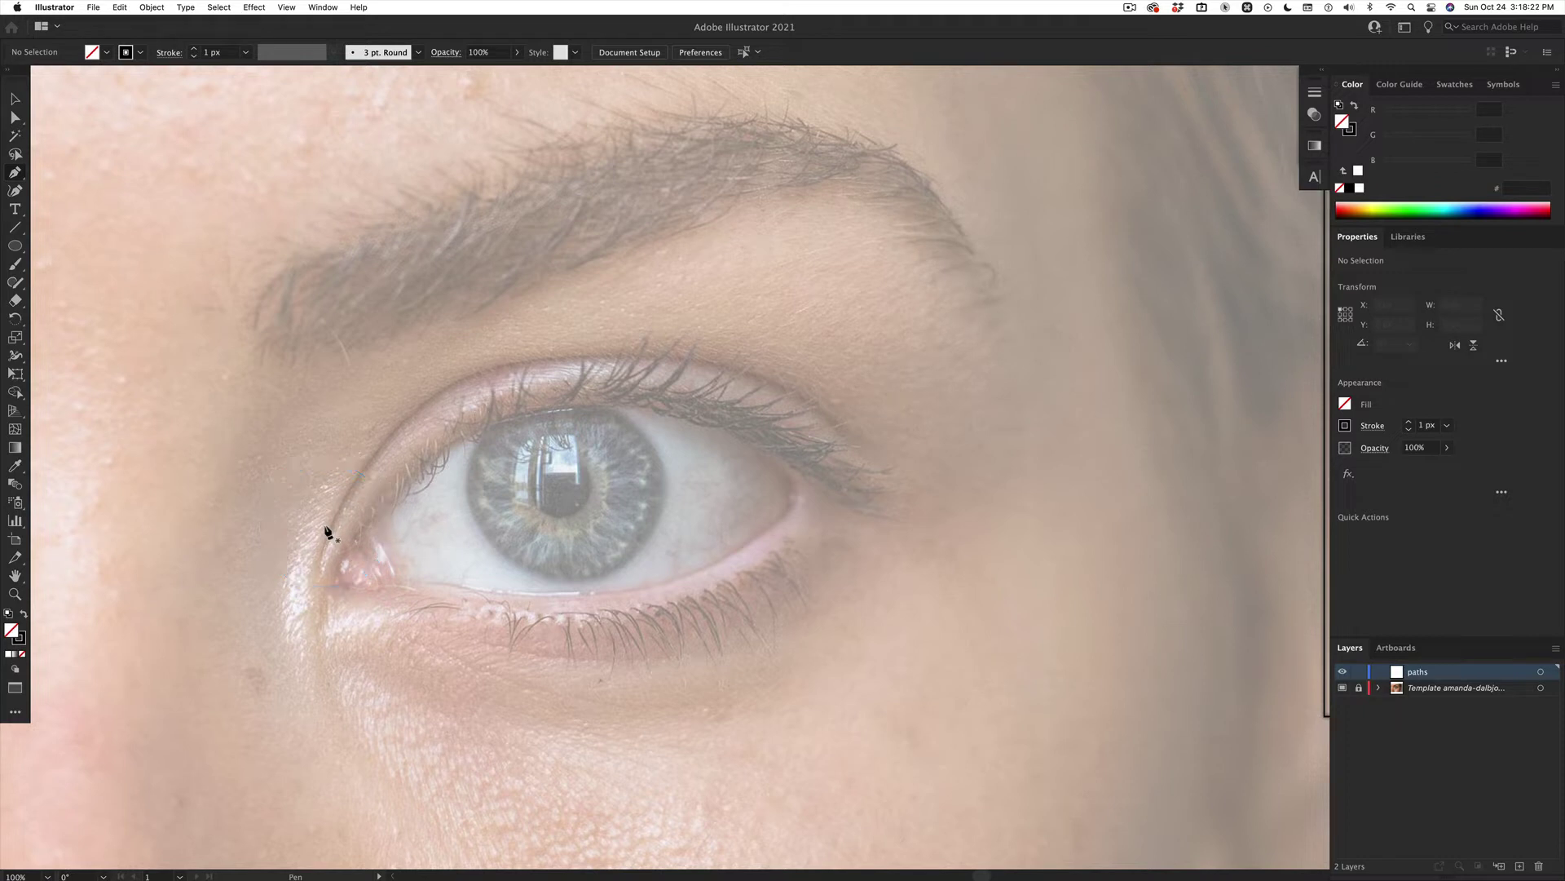
# Start a Pen path at the inner eye corner and curve it along the upper lid to the outer corner
pyautogui.moveTo(326, 532); pyautogui.dragTo(345, 564)
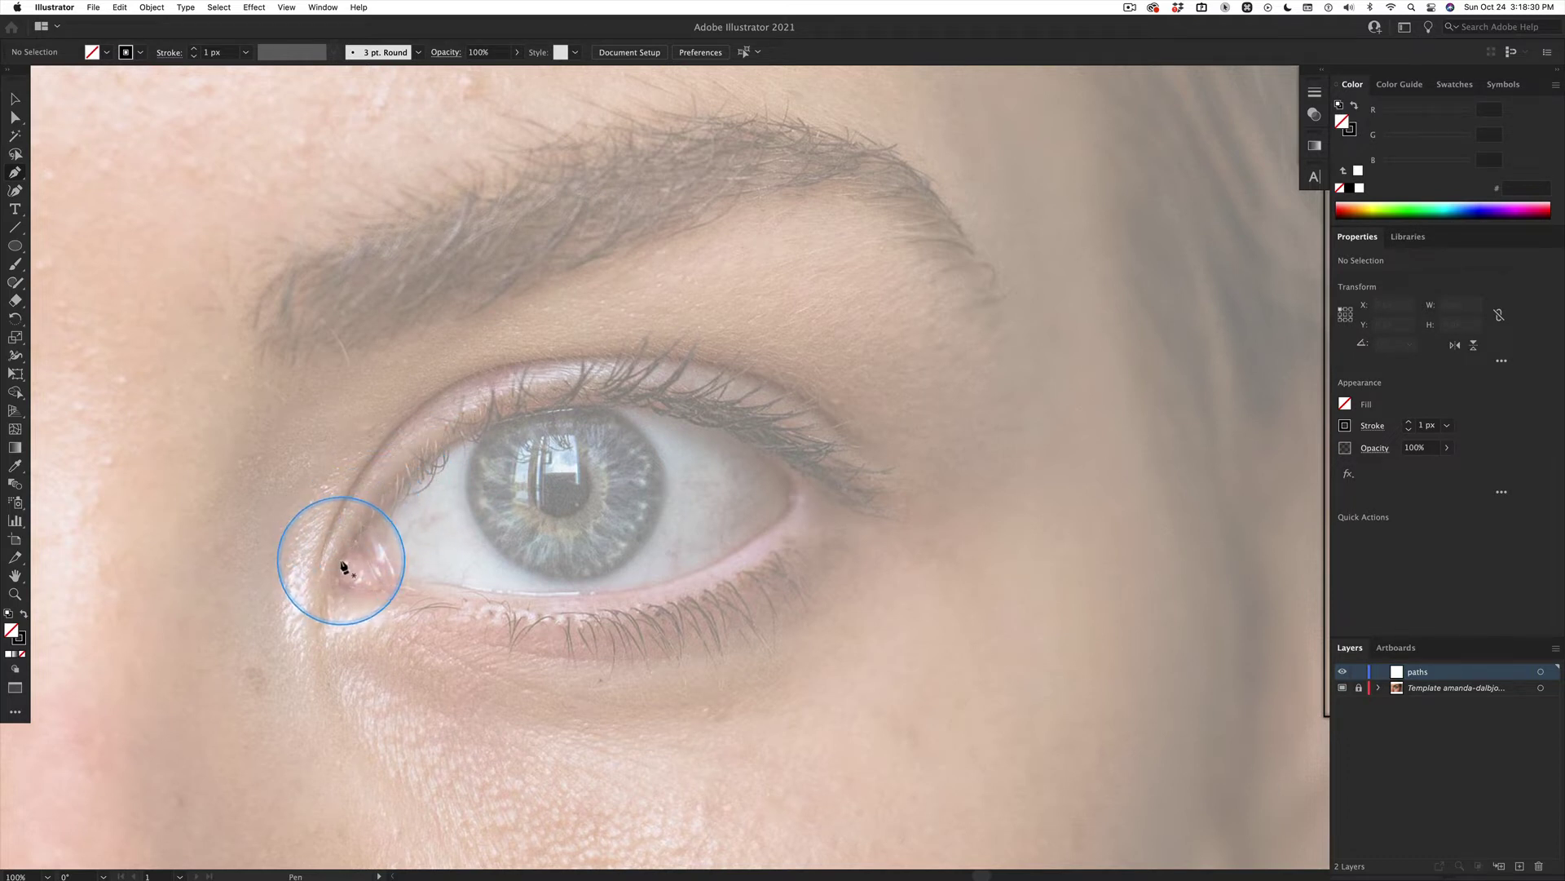
pyautogui.moveTo(343, 564)
pyautogui.mouseDown()
pyautogui.moveTo(344, 591)
pyautogui.moveTo(342, 567)
pyautogui.mouseUp()
pyautogui.moveTo(341, 564); pyautogui.dragTo(470, 371)
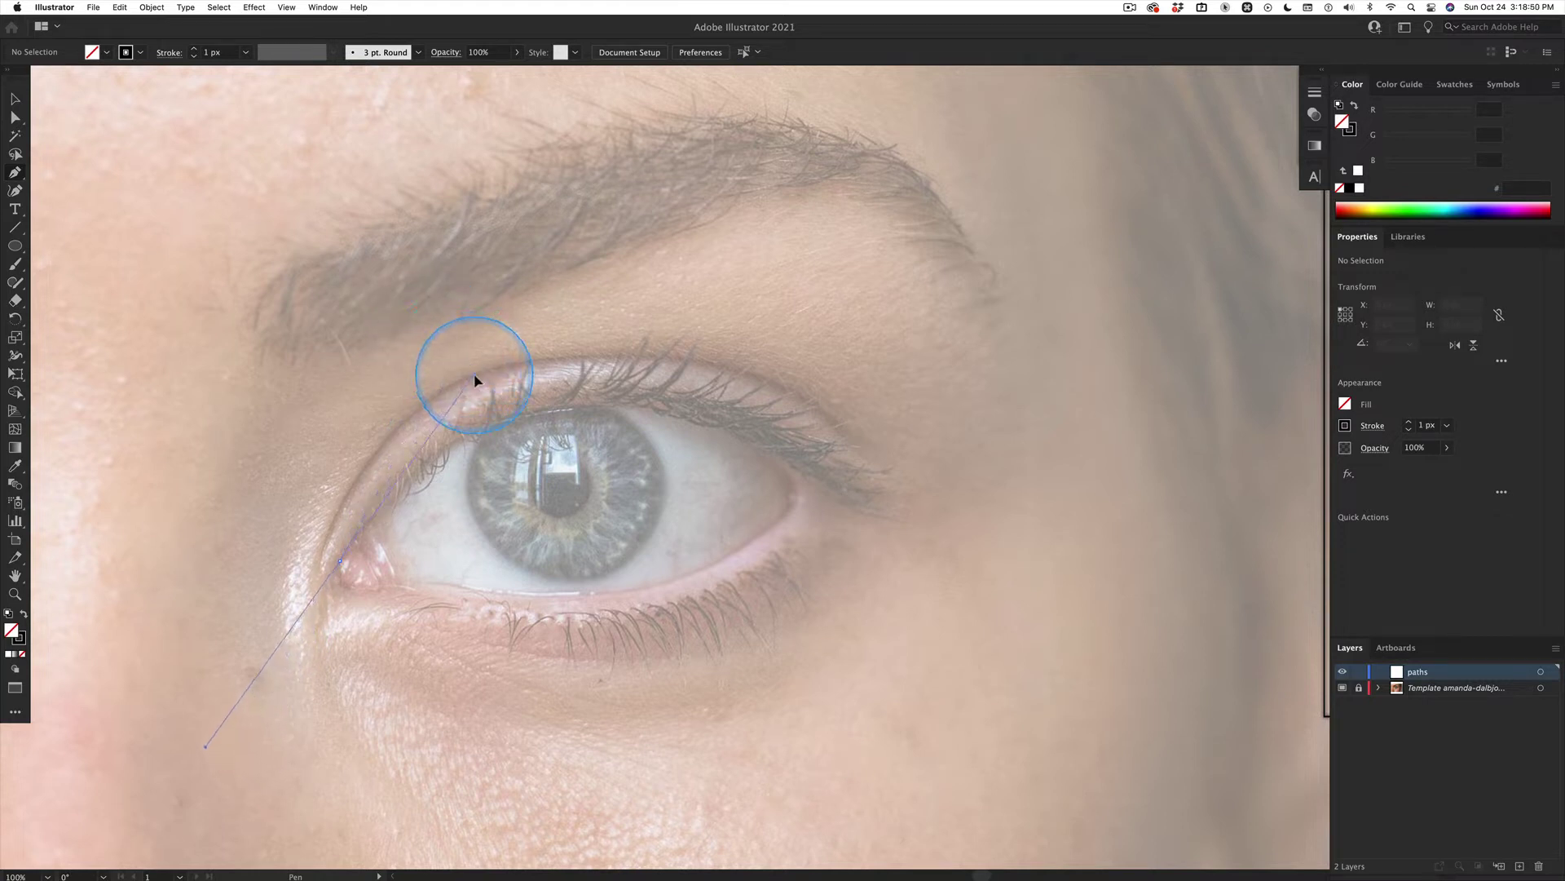
pyautogui.moveTo(476, 380); pyautogui.dragTo(479, 385)
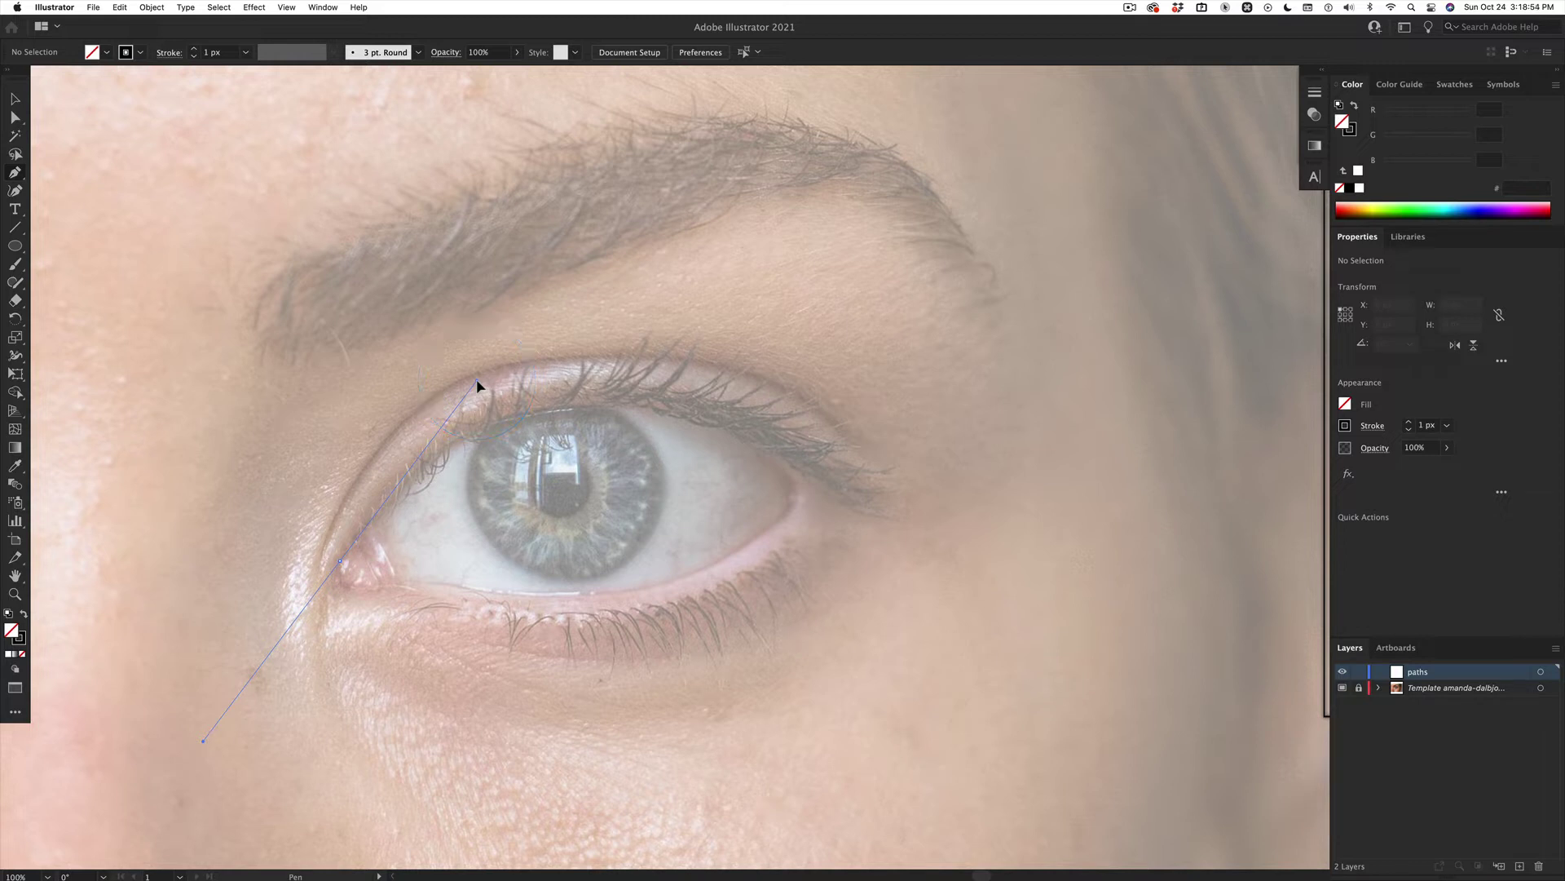
pyautogui.moveTo(480, 384); pyautogui.dragTo(448, 414)
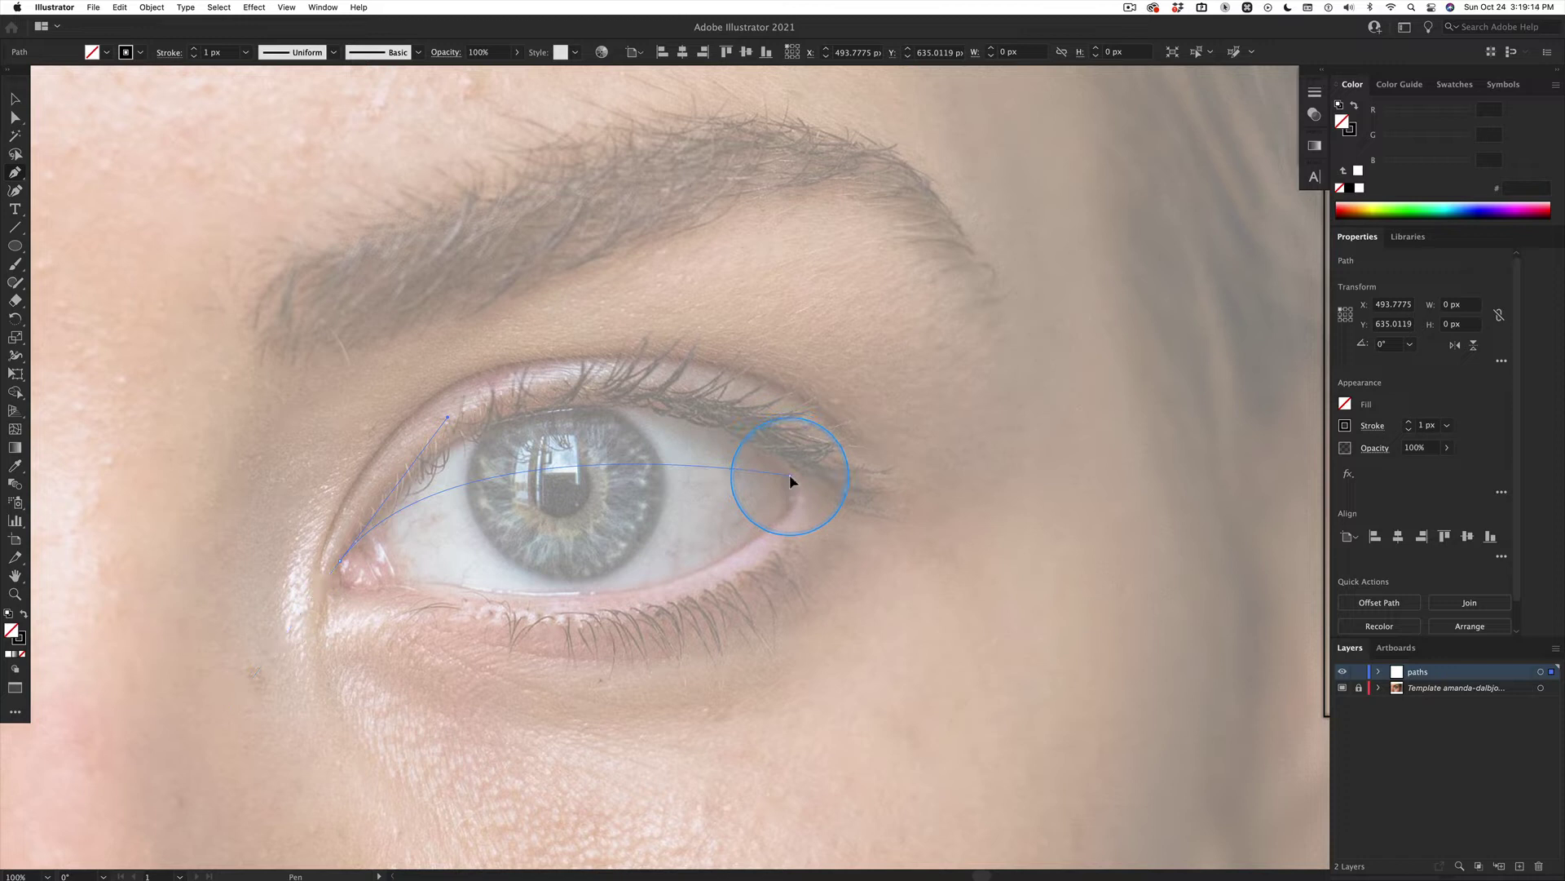
pyautogui.moveTo(789, 475); pyautogui.dragTo(472, 409)
# Drag the inner- and outer-corner handles so the upper-lid curve follows the lash line
pyautogui.press('super')
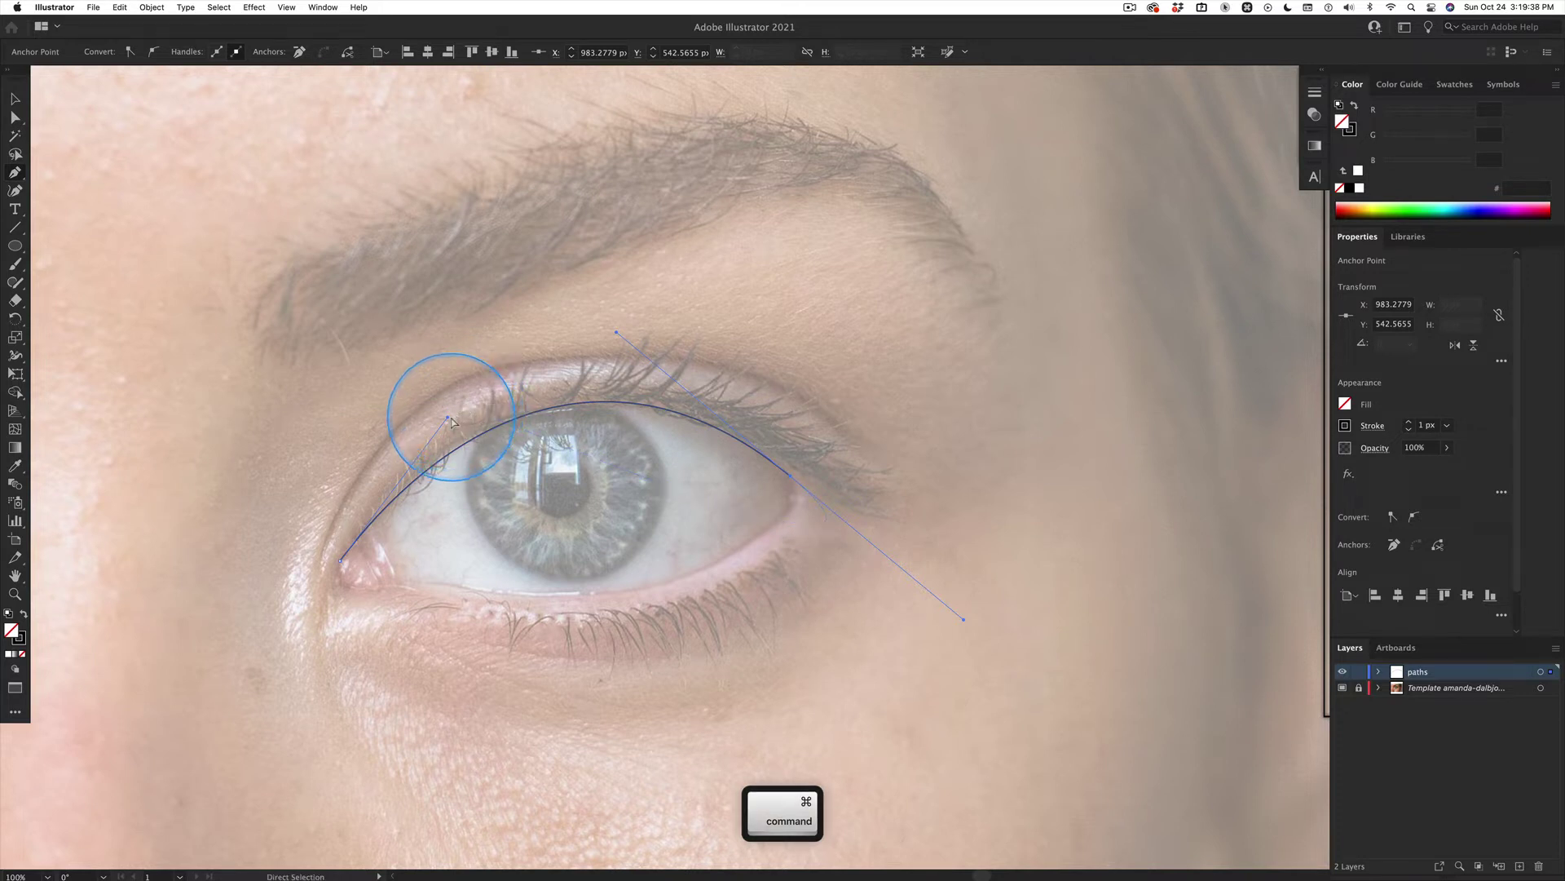
pyautogui.keyDown('super'); pyautogui.click(447, 418); pyautogui.keyUp('super')
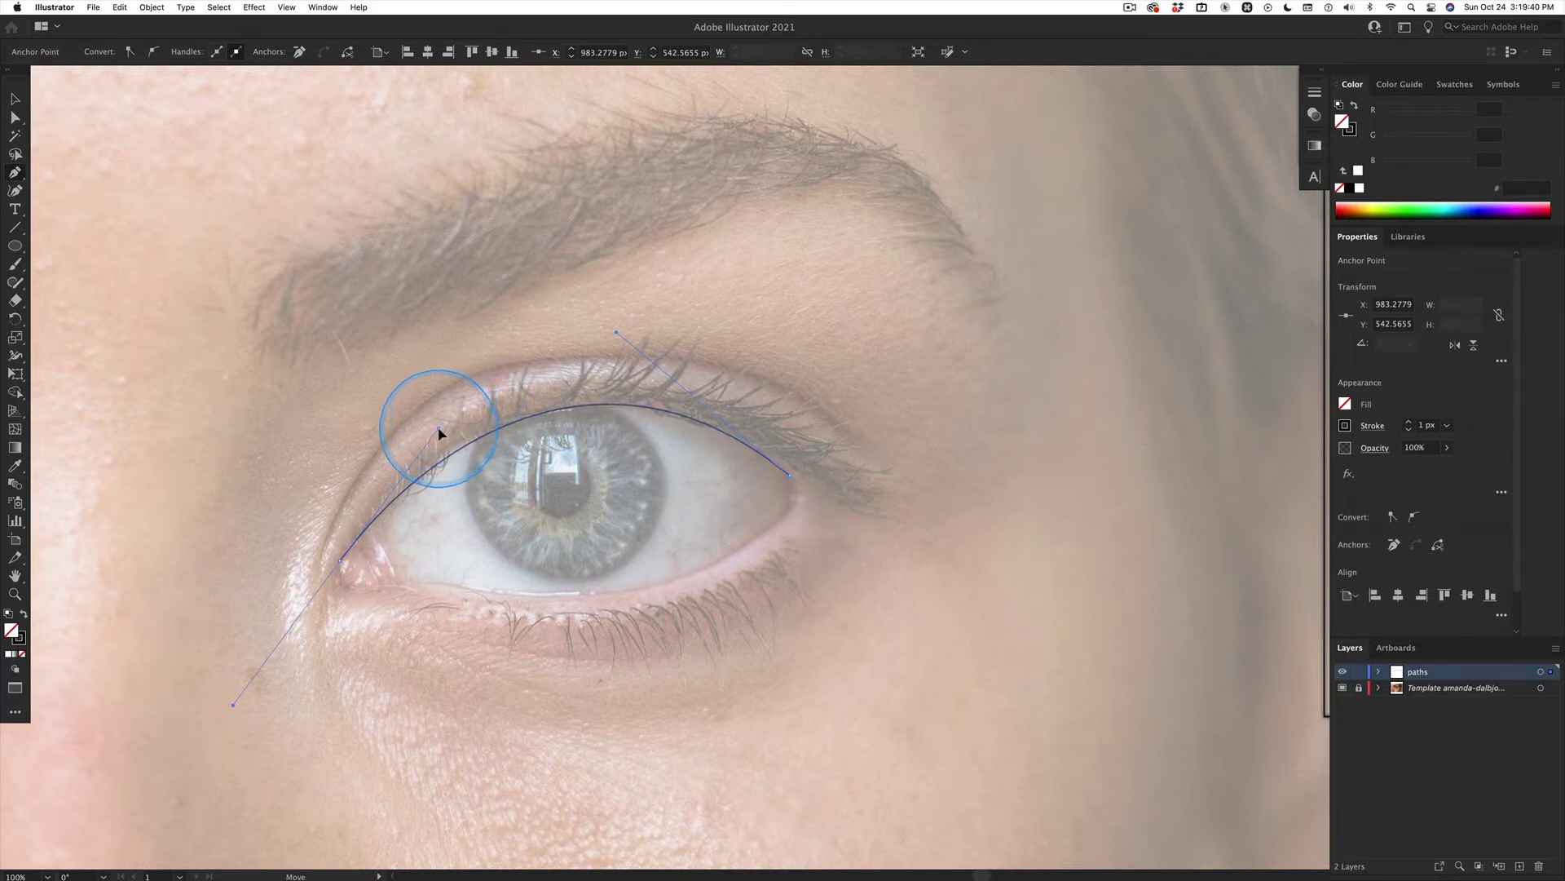
pyautogui.moveTo(447, 417)
pyautogui.mouseDown()
pyautogui.moveTo(491, 389)
pyautogui.moveTo(433, 402)
pyautogui.moveTo(450, 406)
pyautogui.moveTo(437, 415)
pyautogui.mouseUp()
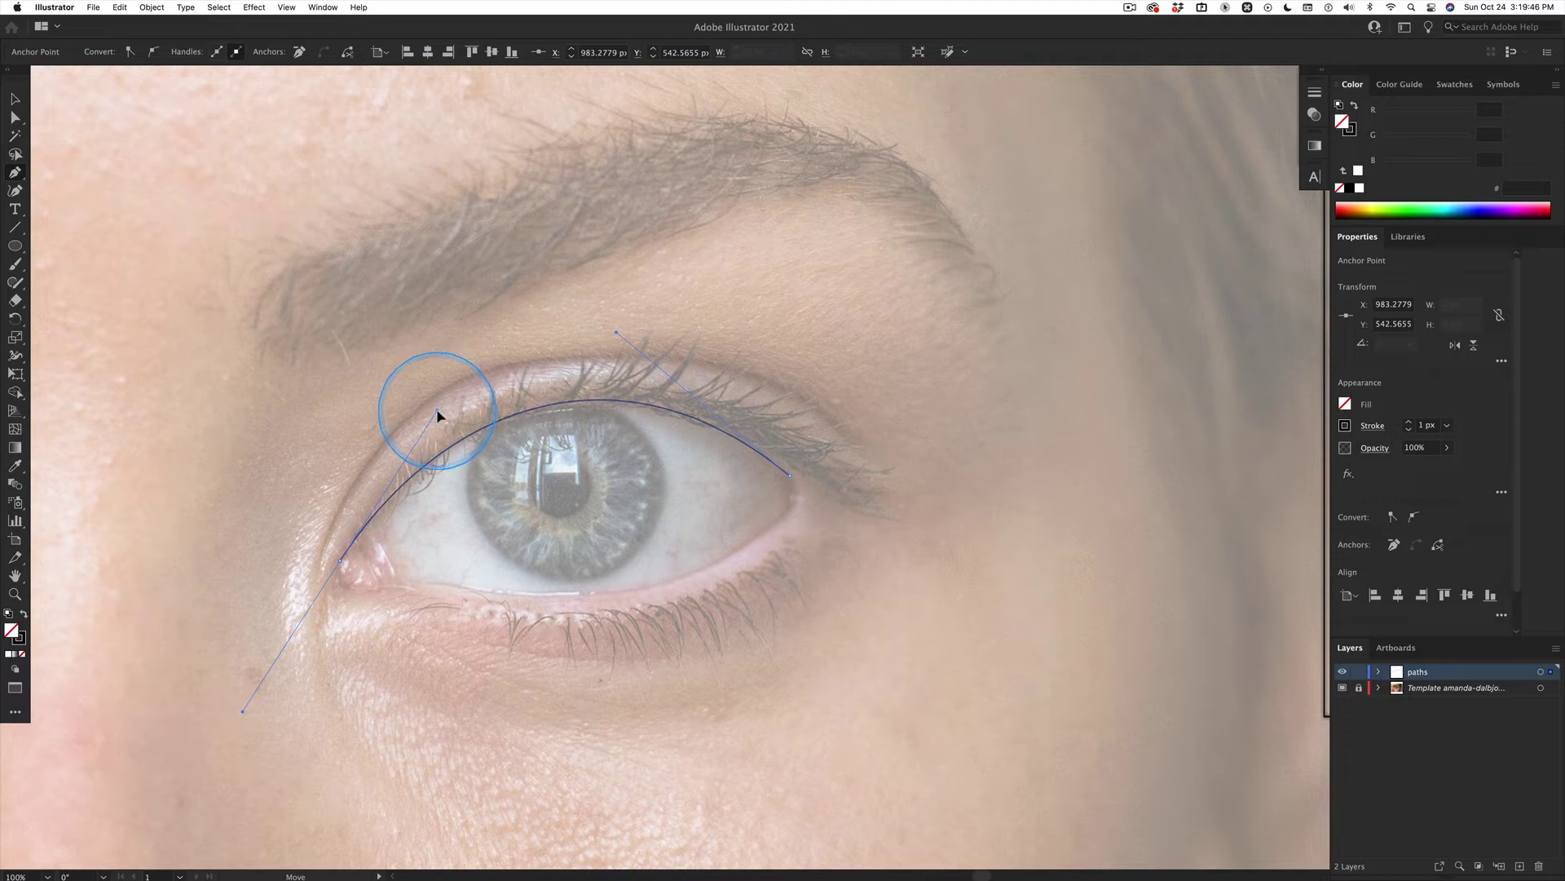
pyautogui.moveTo(617, 333)
pyautogui.mouseDown()
pyautogui.moveTo(595, 332)
pyautogui.moveTo(615, 319)
pyautogui.moveTo(635, 347)
pyautogui.moveTo(619, 346)
pyautogui.mouseUp()
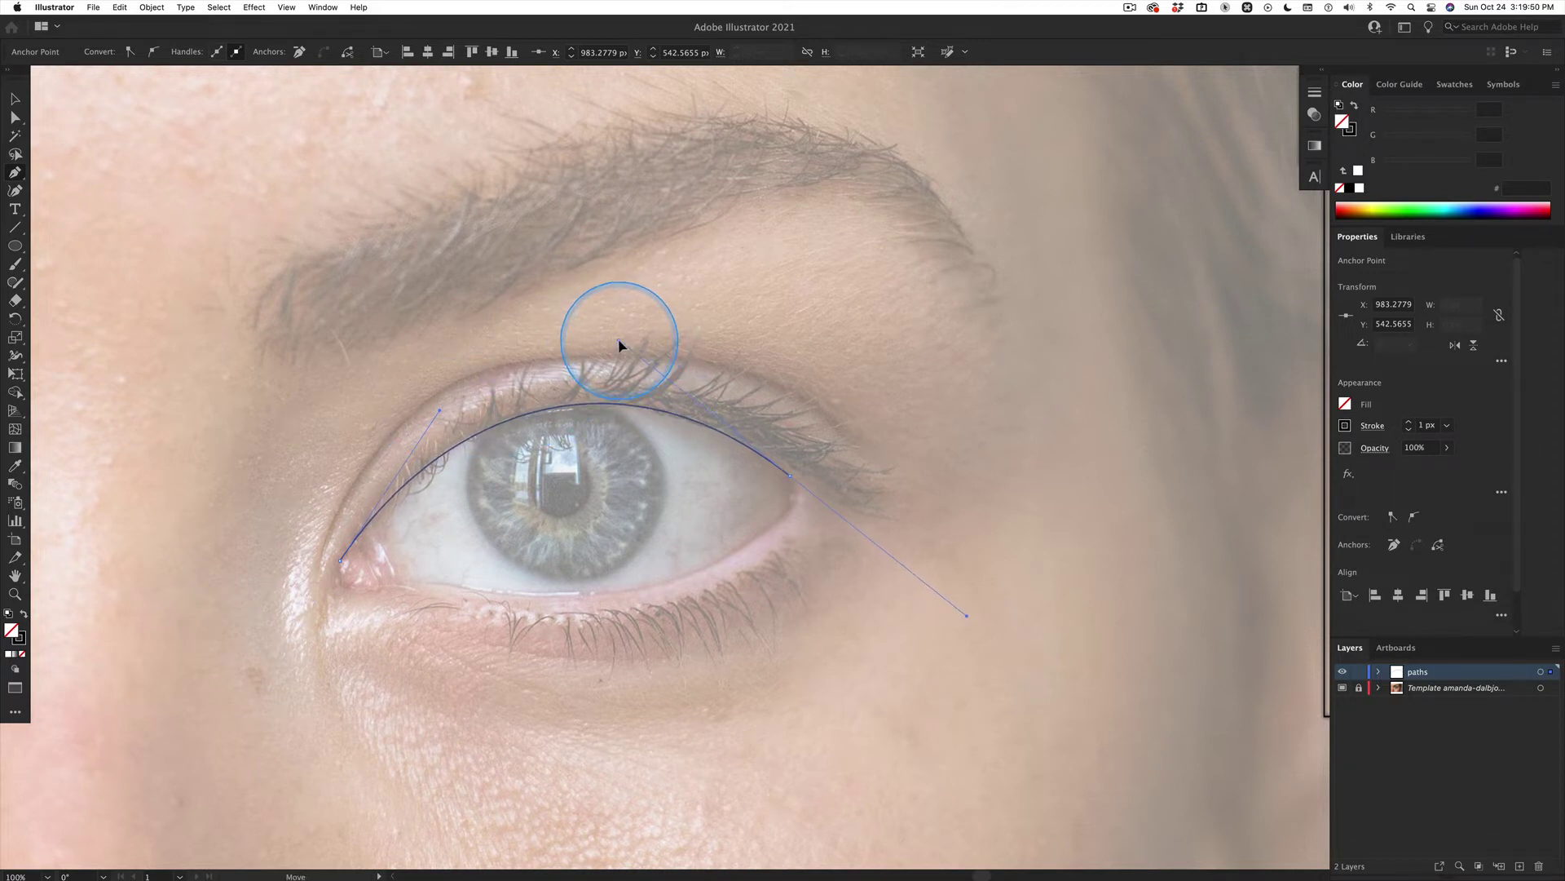
pyautogui.moveTo(440, 410); pyautogui.dragTo(447, 403)
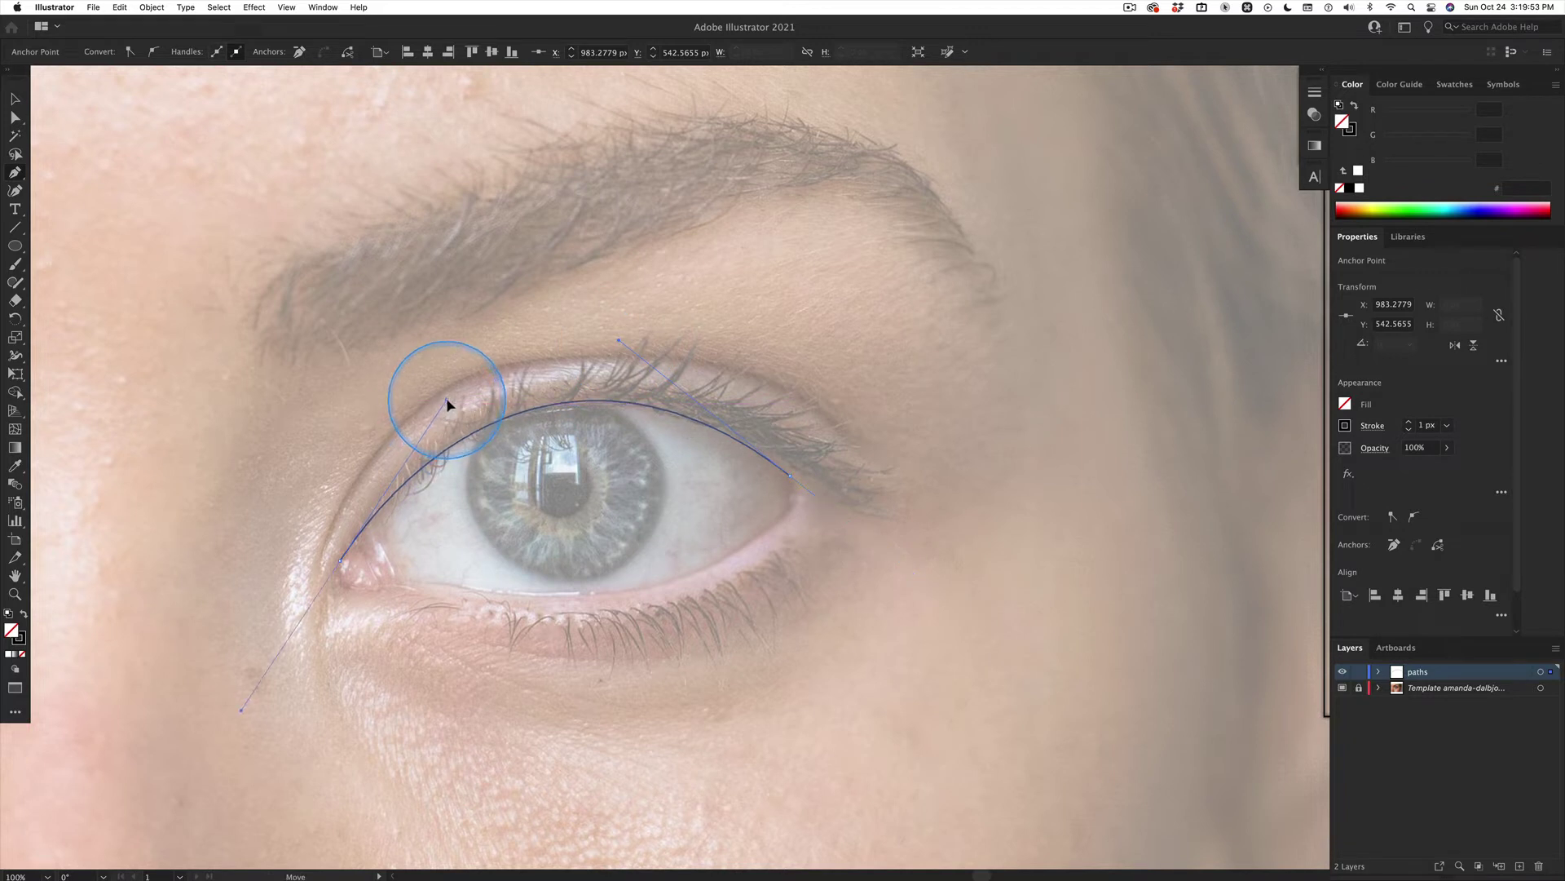
pyautogui.click(619, 341)
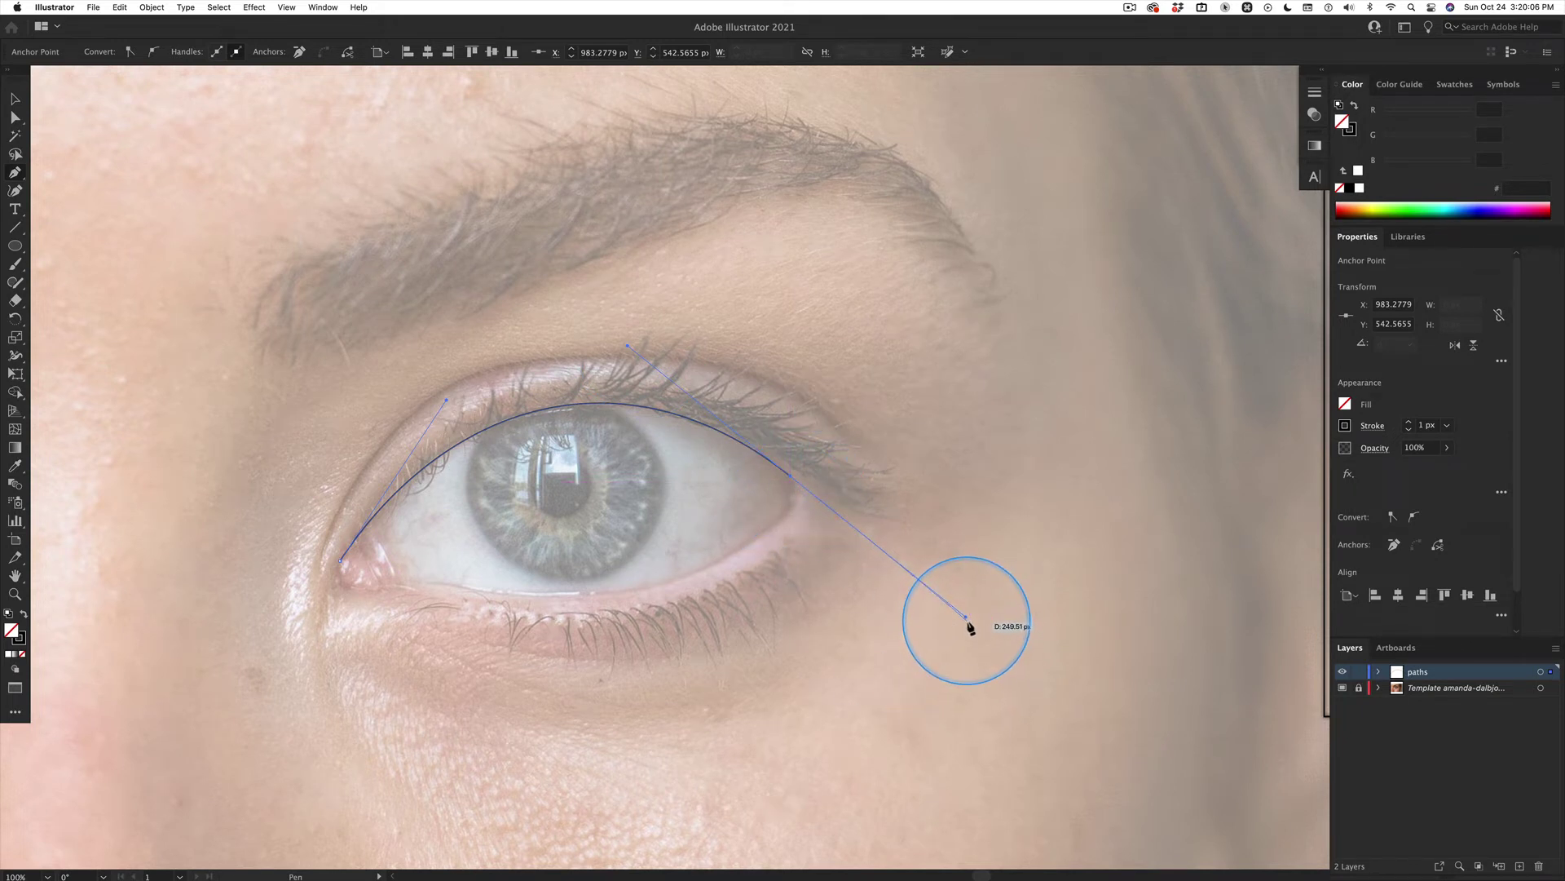
pyautogui.moveTo(971, 627); pyautogui.dragTo(845, 526)
pyautogui.press('super')
# Undo the handle shortening and reshape the outer-corner handles to finish the upper lid
pyautogui.press('super+z')
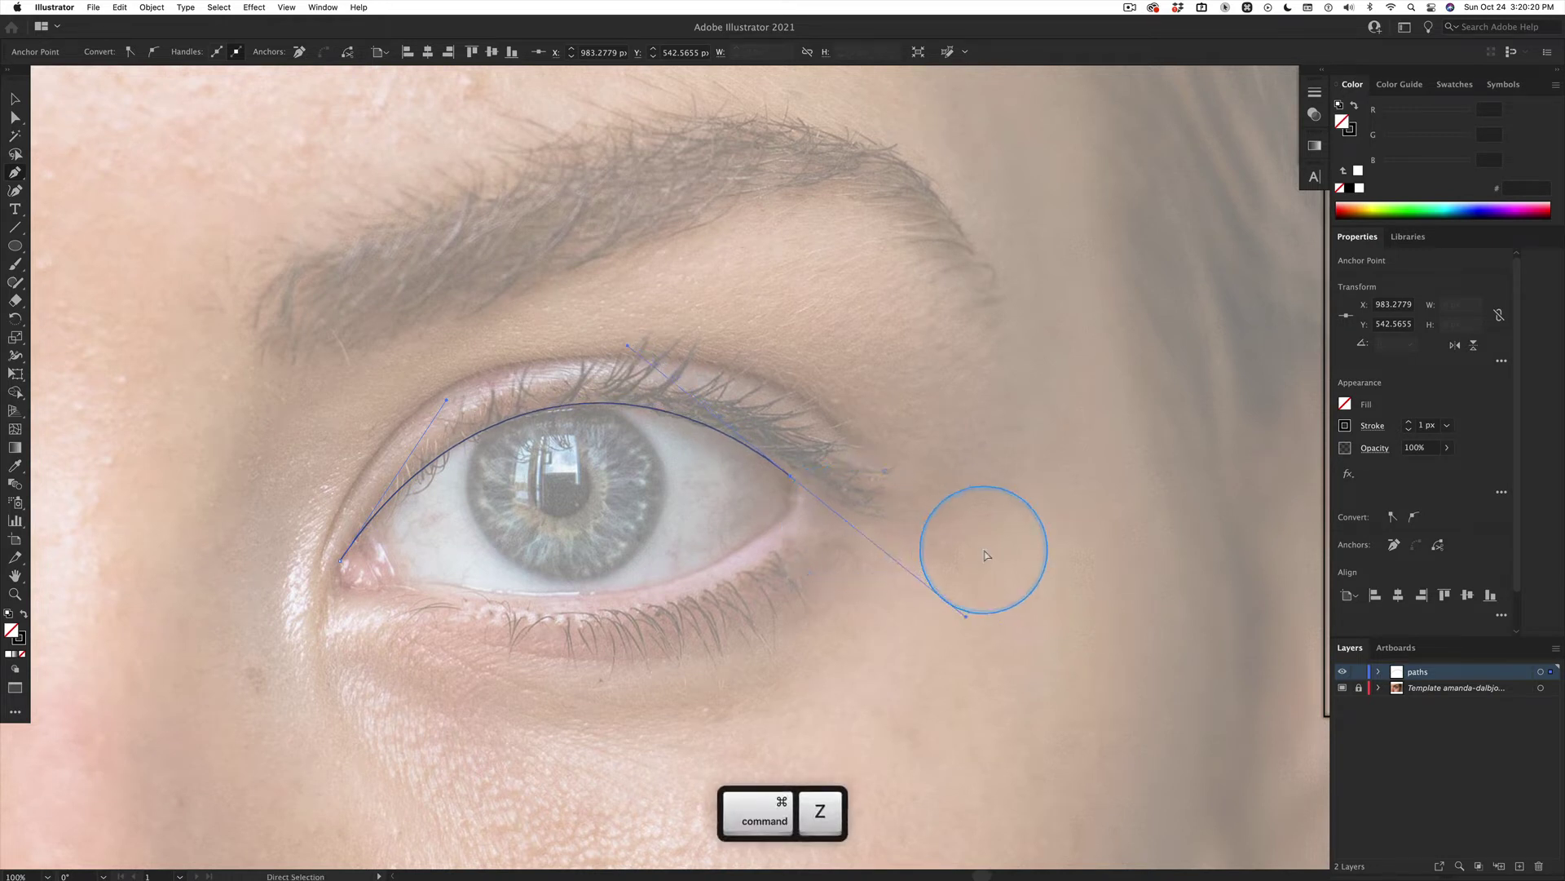
pyautogui.moveTo(987, 555); pyautogui.dragTo(965, 595)
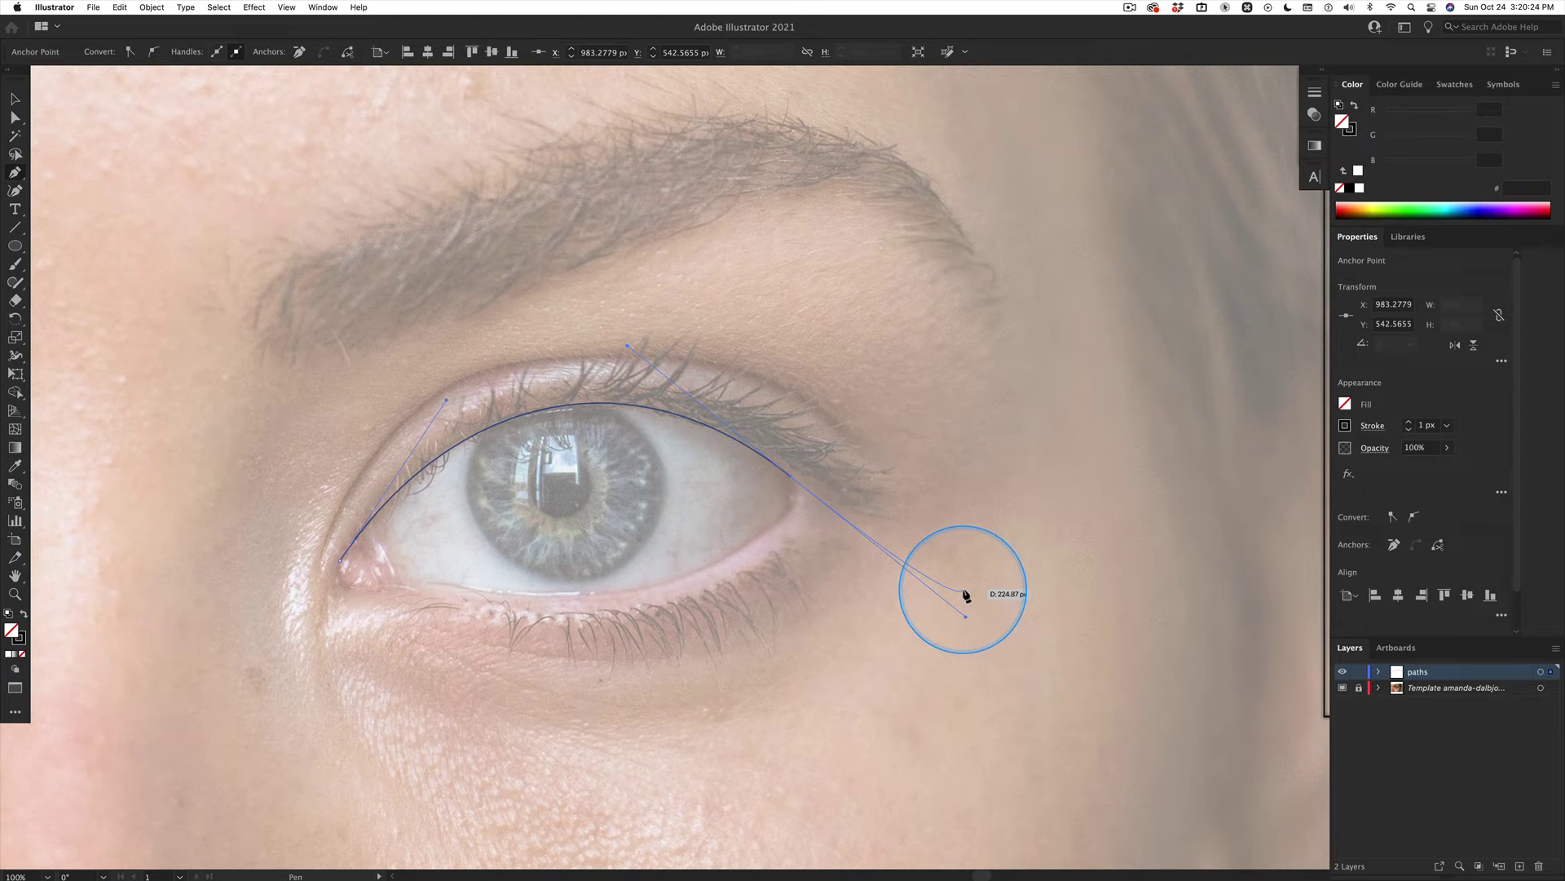
pyautogui.moveTo(966, 595); pyautogui.dragTo(969, 593)
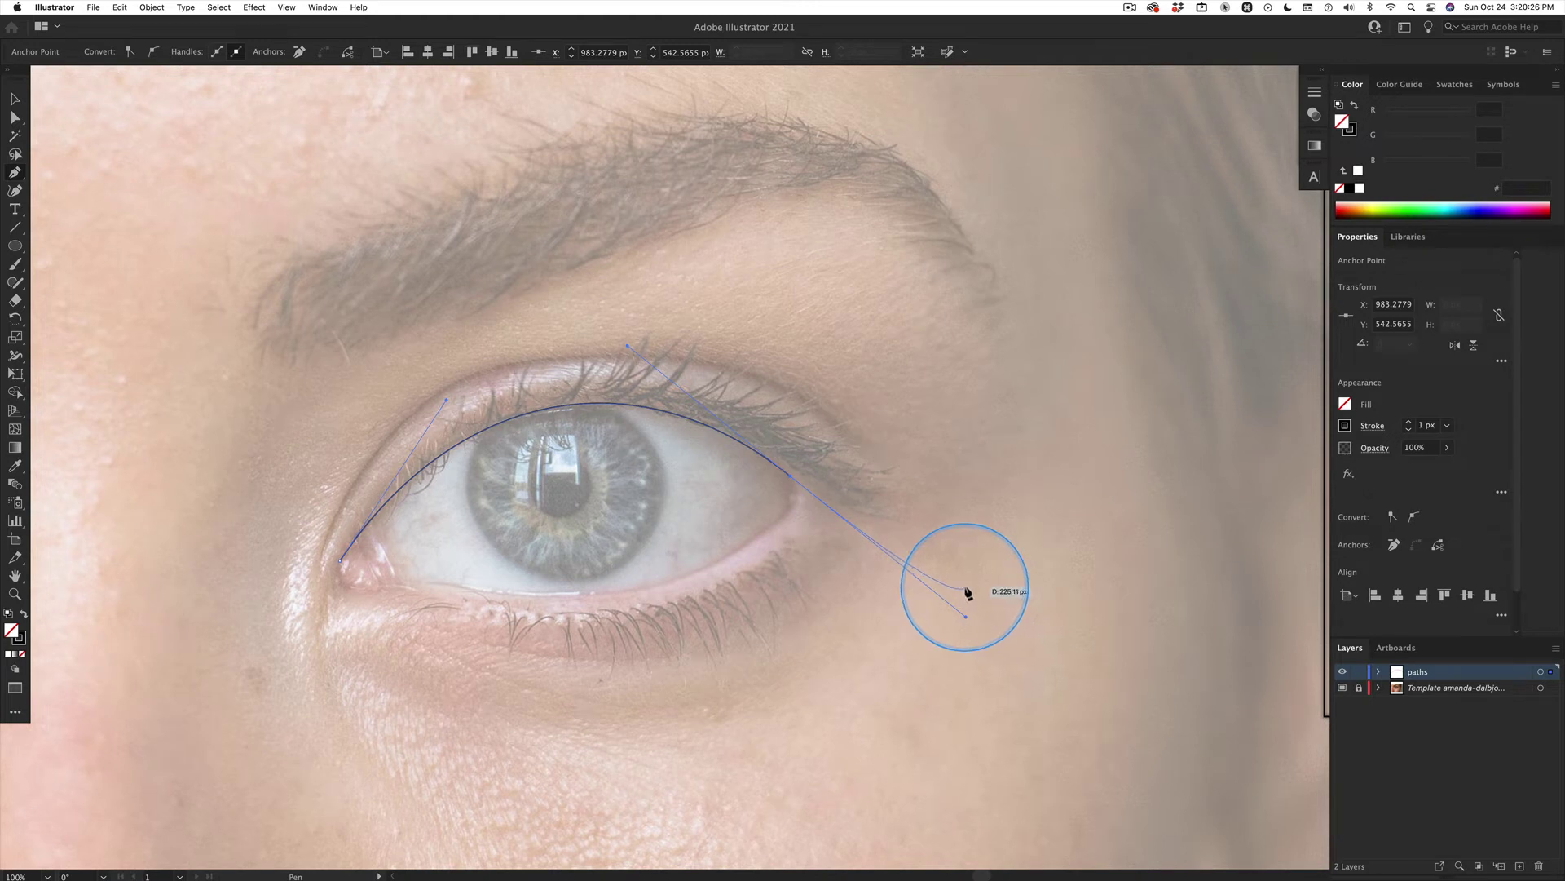
pyautogui.press('alt')
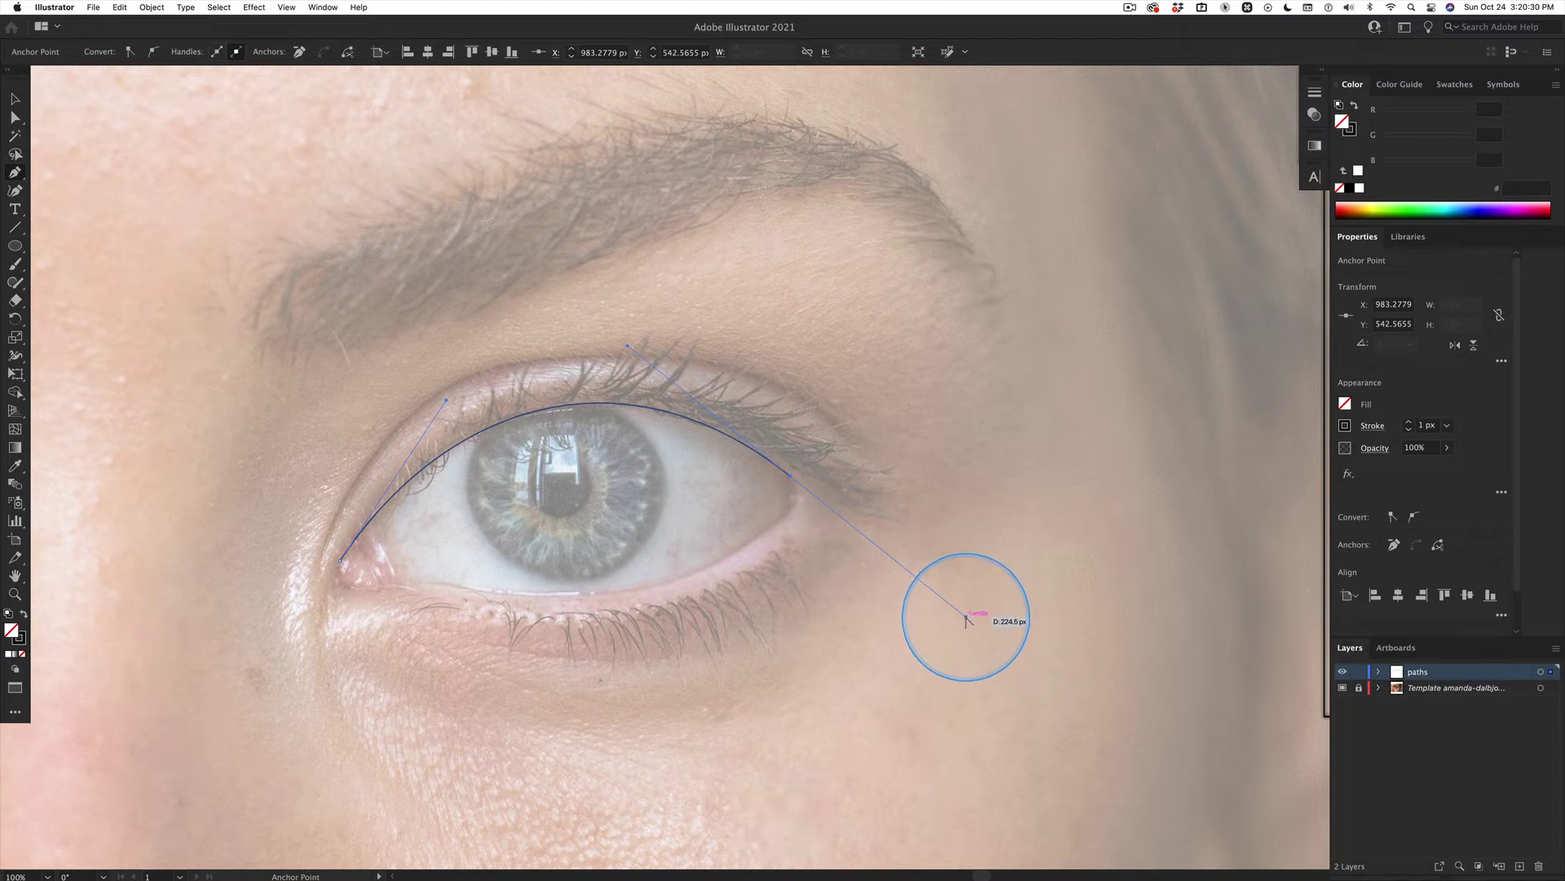
pyautogui.moveTo(967, 617); pyautogui.dragTo(807, 493)
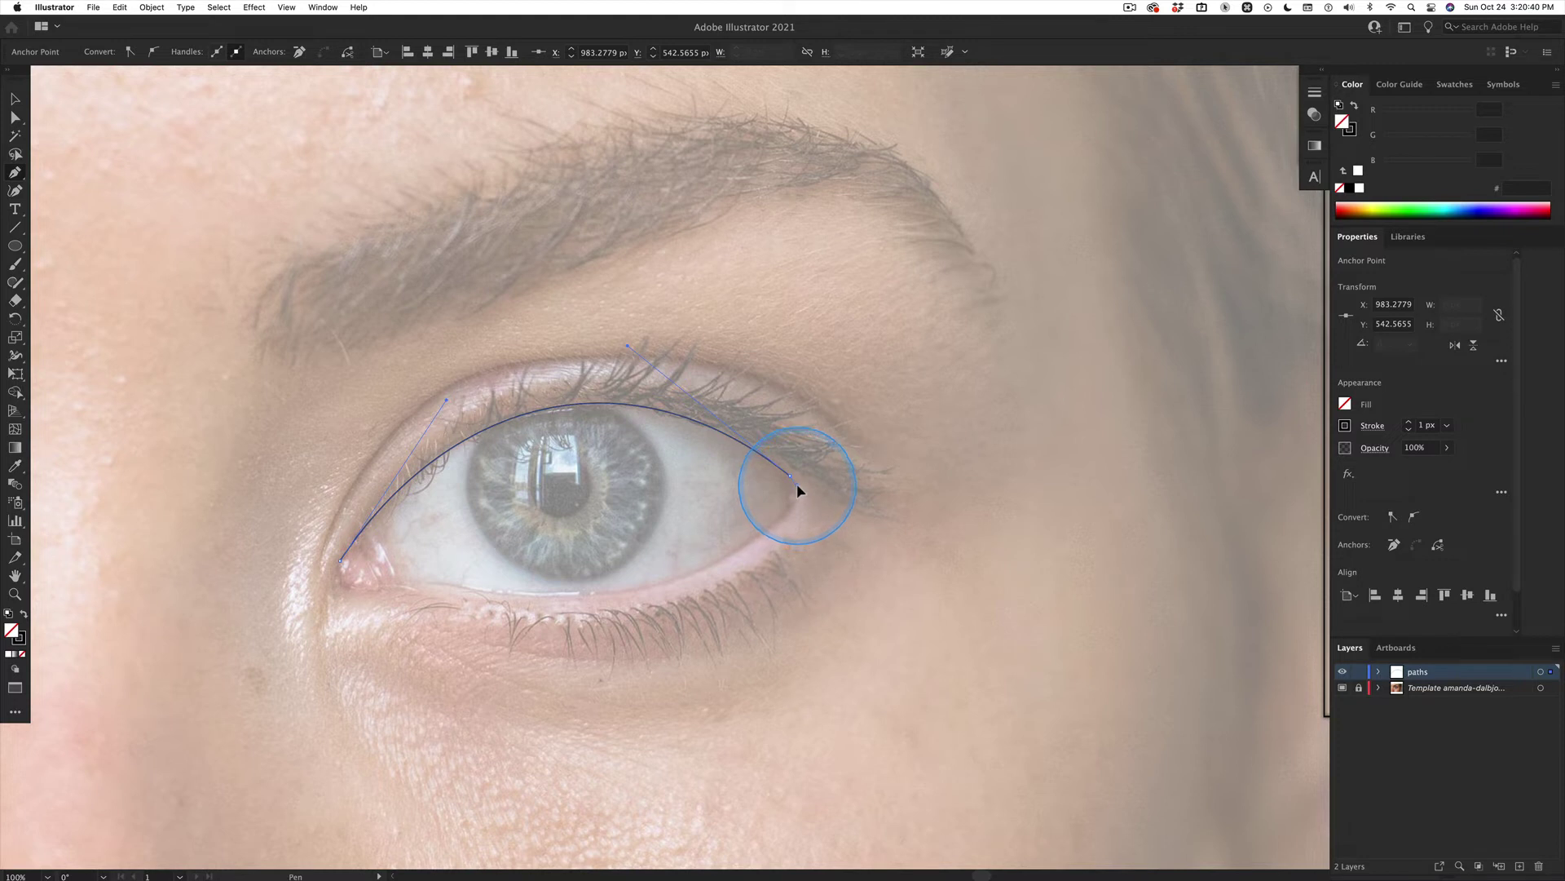
pyautogui.moveTo(796, 490)
pyautogui.mouseDown()
pyautogui.moveTo(816, 528)
pyautogui.moveTo(802, 496)
pyautogui.mouseUp()
pyautogui.moveTo(799, 490); pyautogui.dragTo(799, 490)
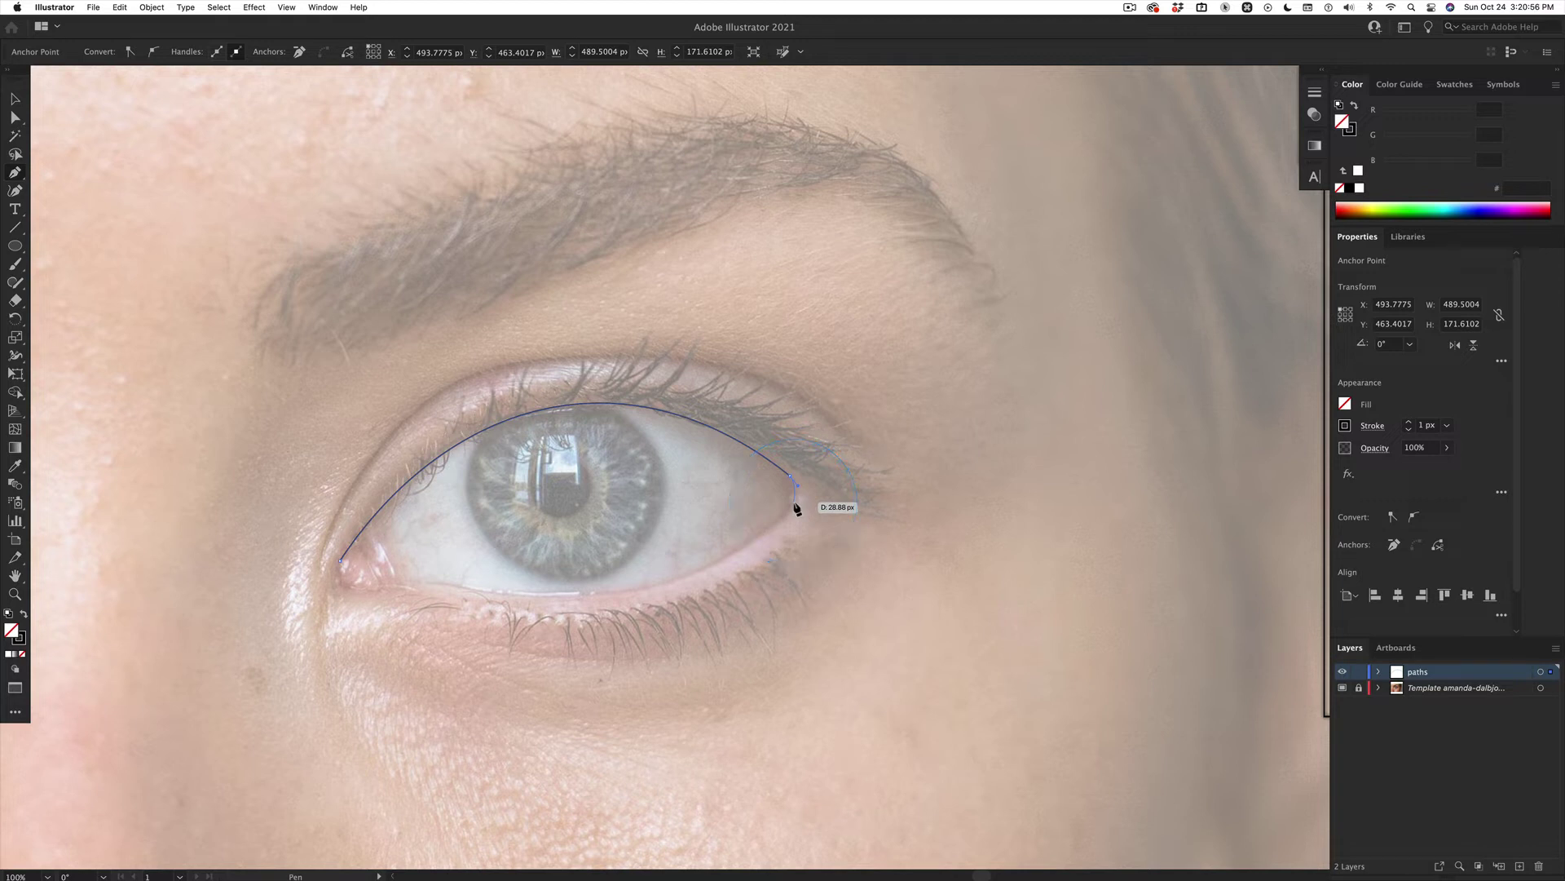
pyautogui.moveTo(795, 504); pyautogui.dragTo(795, 503)
pyautogui.moveTo(789, 512); pyautogui.dragTo(814, 534)
# Retract the outer-corner anchor's outgoing handle so the path can turn toward the lower lid
pyautogui.press('super')
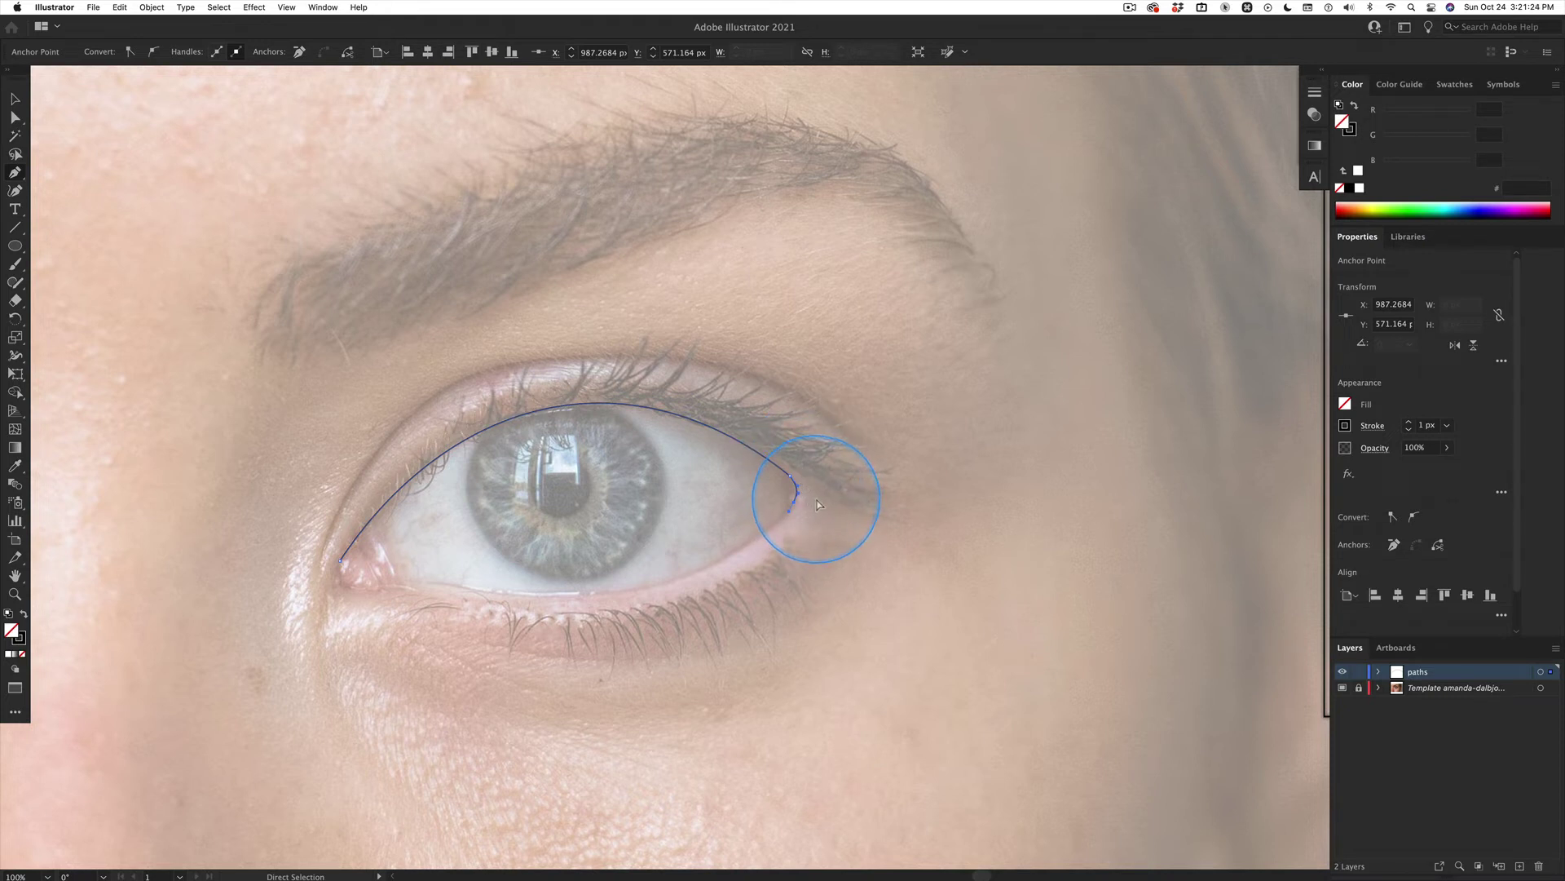
pyautogui.moveTo(815, 501); pyautogui.dragTo(792, 516)
pyautogui.press('alt')
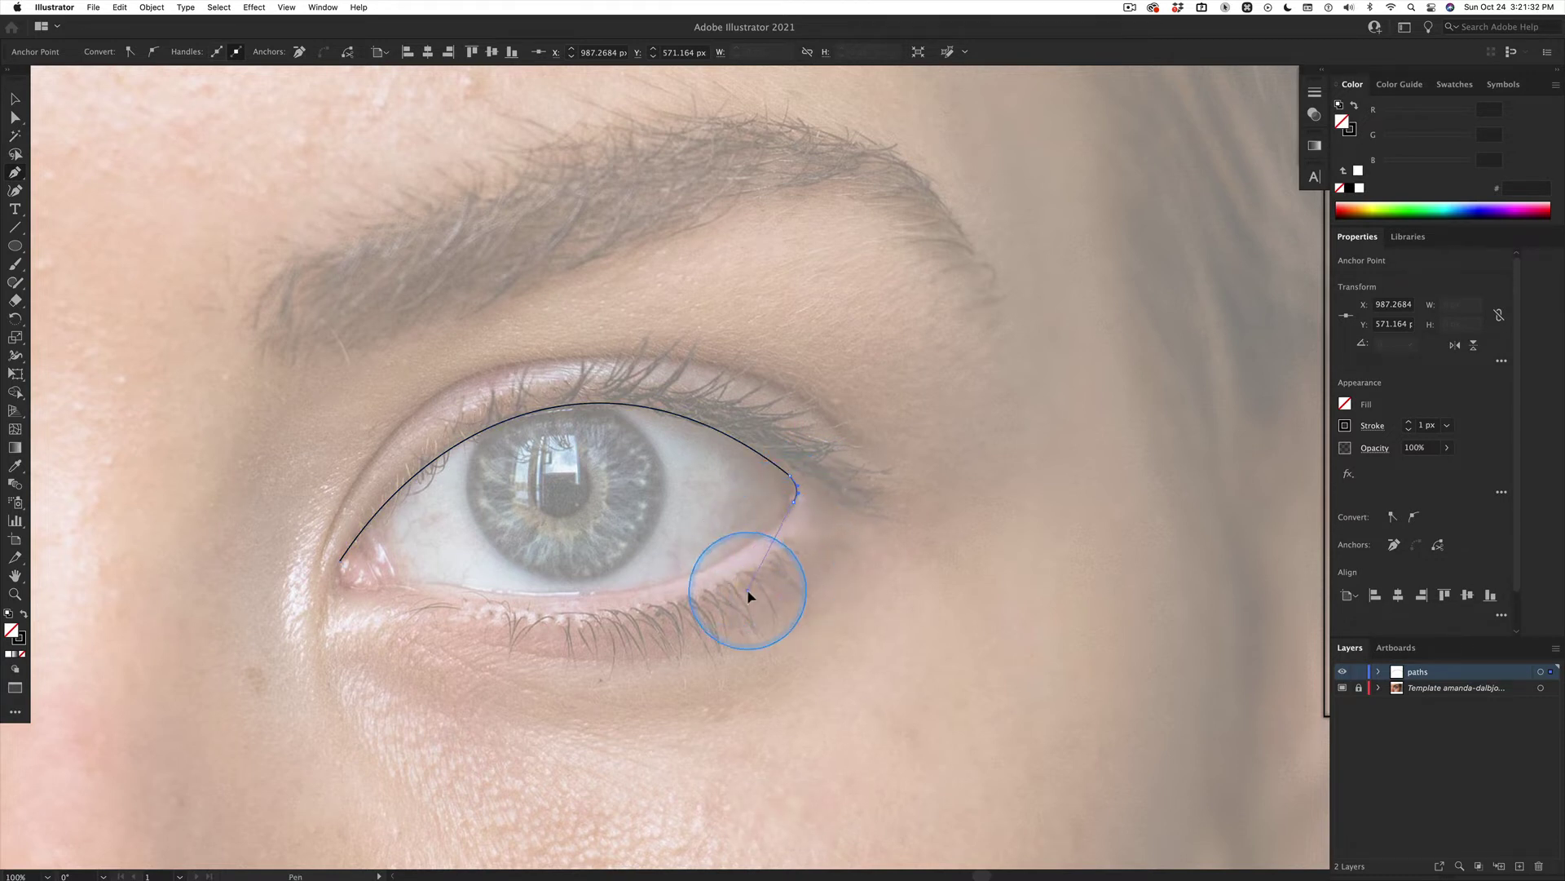
# Add anchors along the lower lid and close the path at the inner eye corner
pyautogui.click(699, 620)
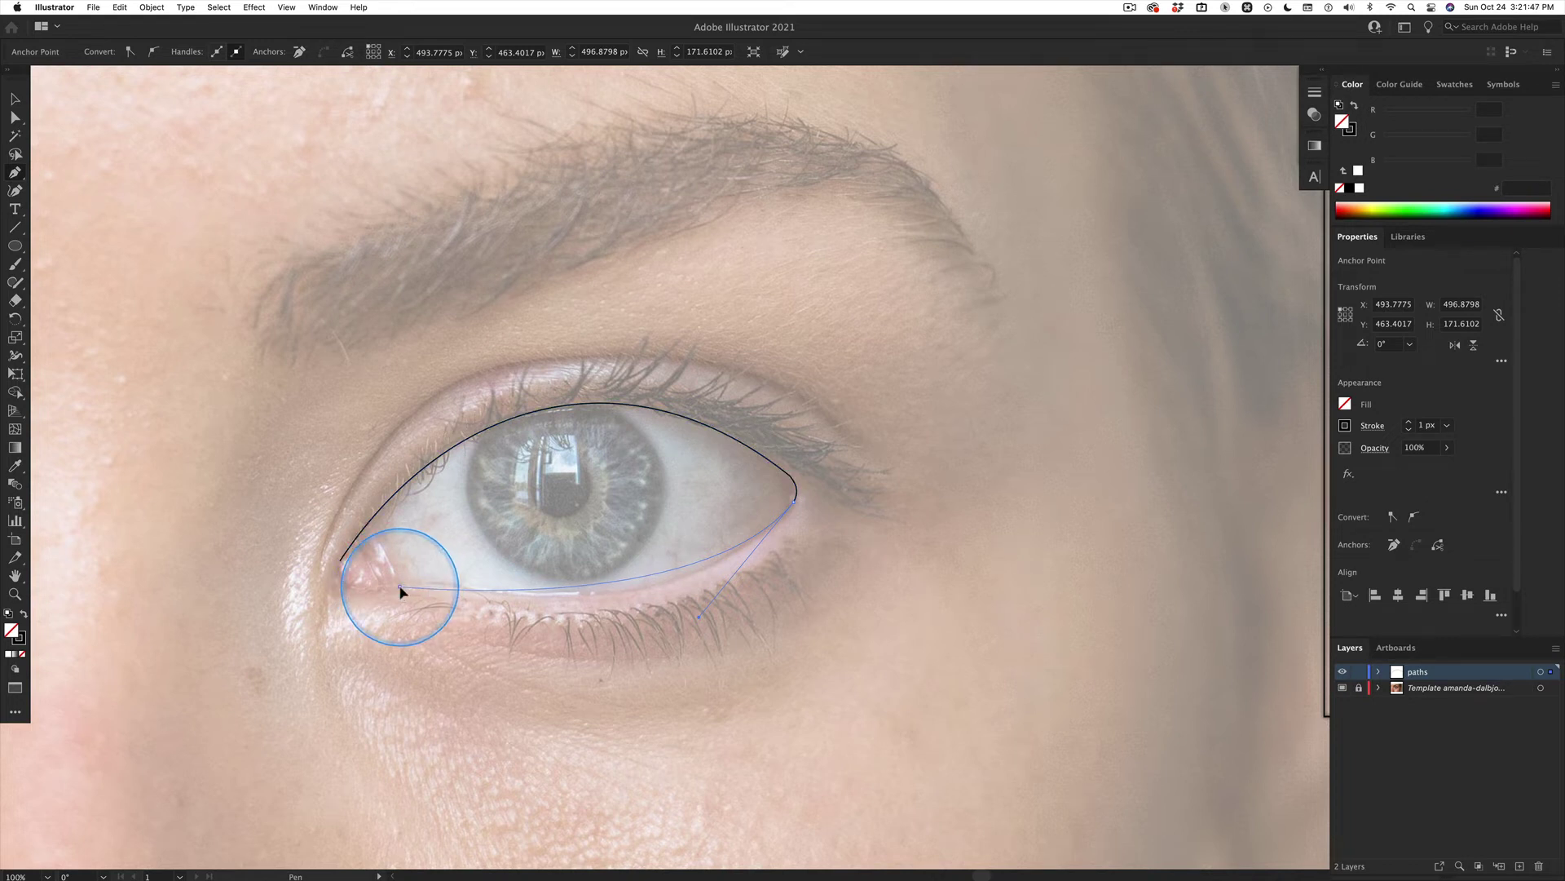
pyautogui.moveTo(400, 587); pyautogui.dragTo(315, 564)
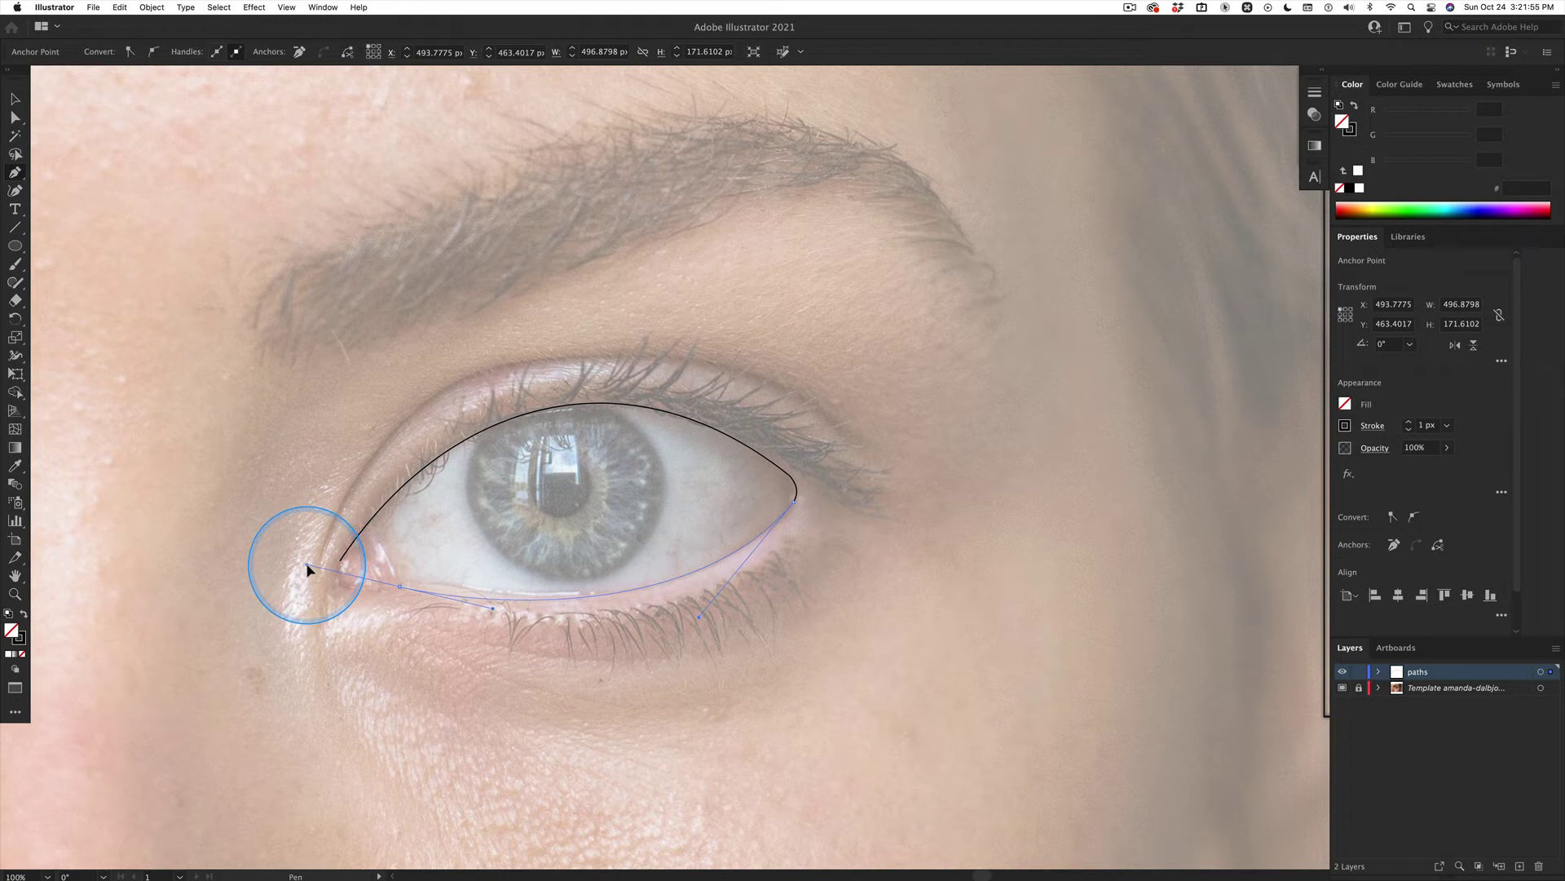
pyautogui.moveTo(308, 569); pyautogui.dragTo(308, 569)
pyautogui.moveTo(341, 561); pyautogui.dragTo(301, 575)
# Adjust the closing segment's handles independently so the curve fits the lower lid near the inner corner
pyautogui.moveTo(305, 571)
pyautogui.mouseDown()
pyautogui.moveTo(426, 601)
pyautogui.moveTo(312, 571)
pyautogui.mouseUp()
pyautogui.press('alt')
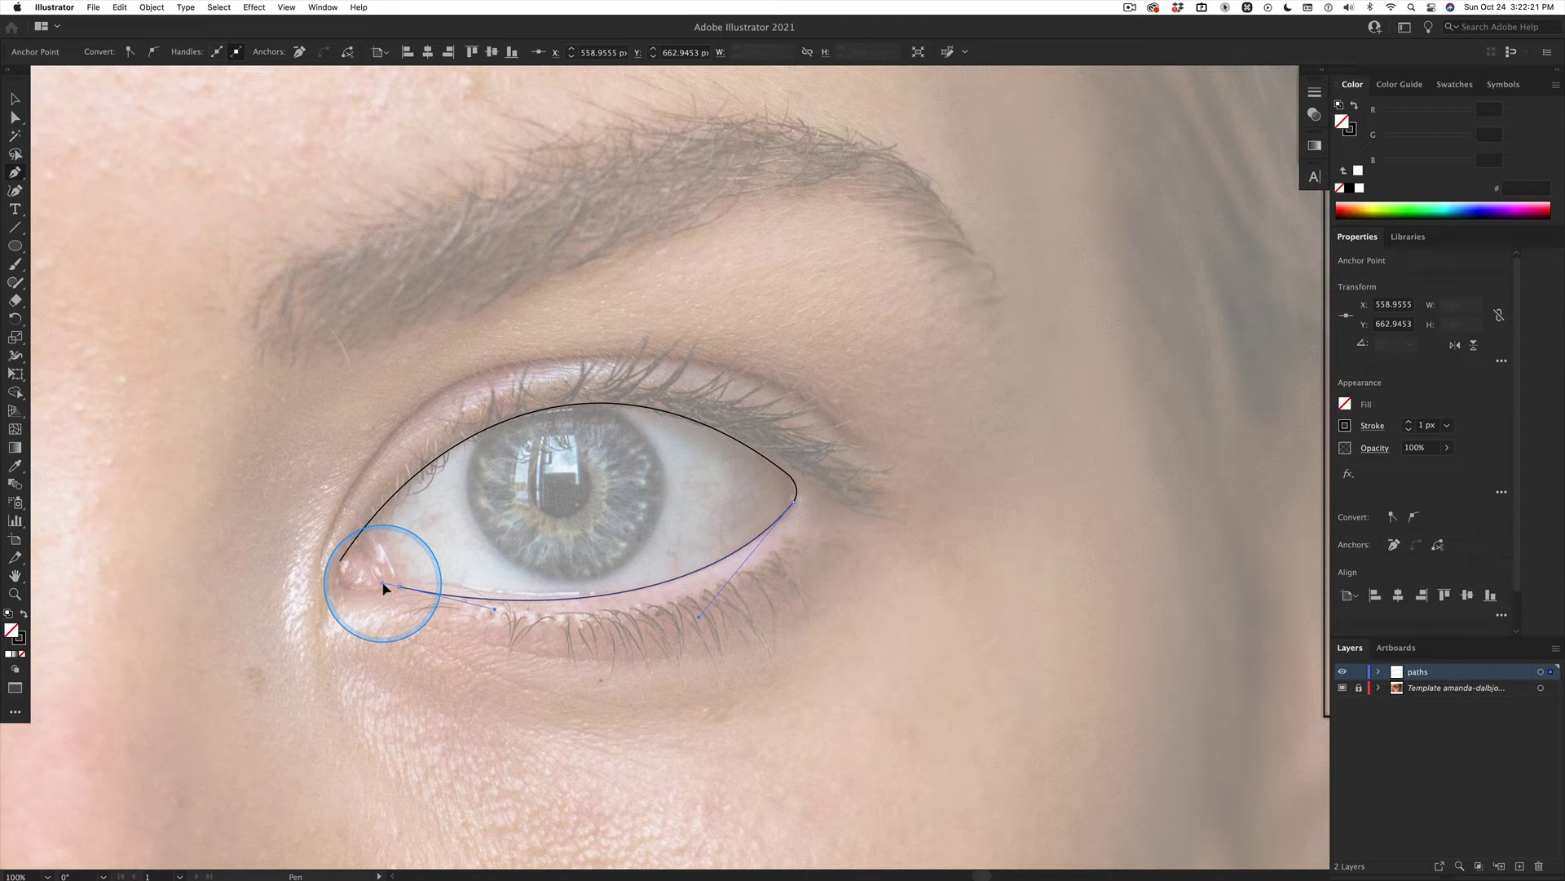
pyautogui.moveTo(385, 589); pyautogui.dragTo(377, 597)
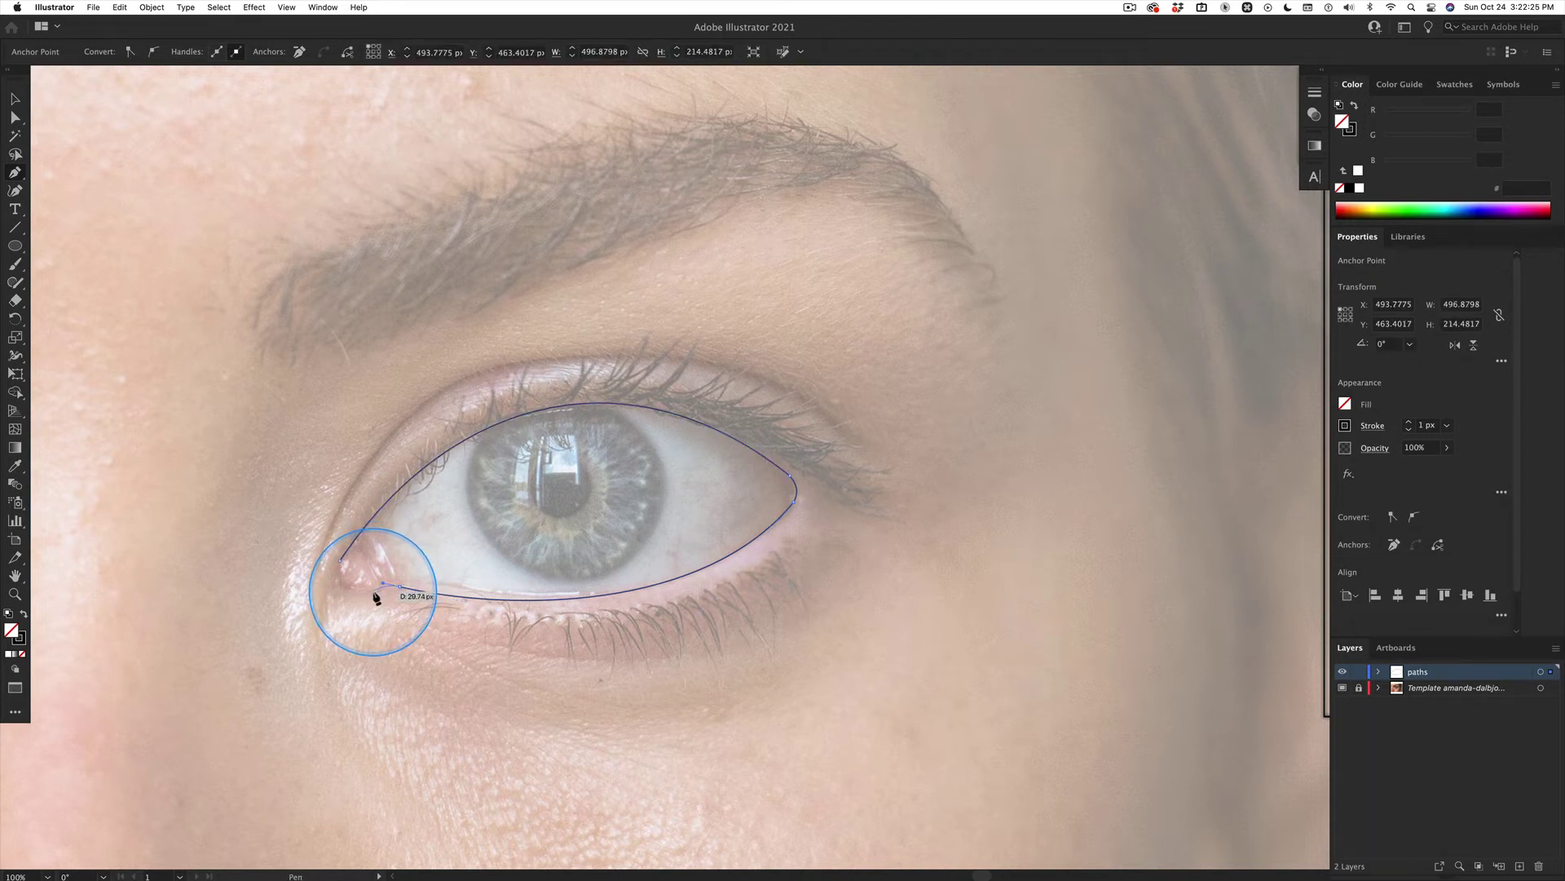
pyautogui.moveTo(376, 597); pyautogui.dragTo(351, 593)
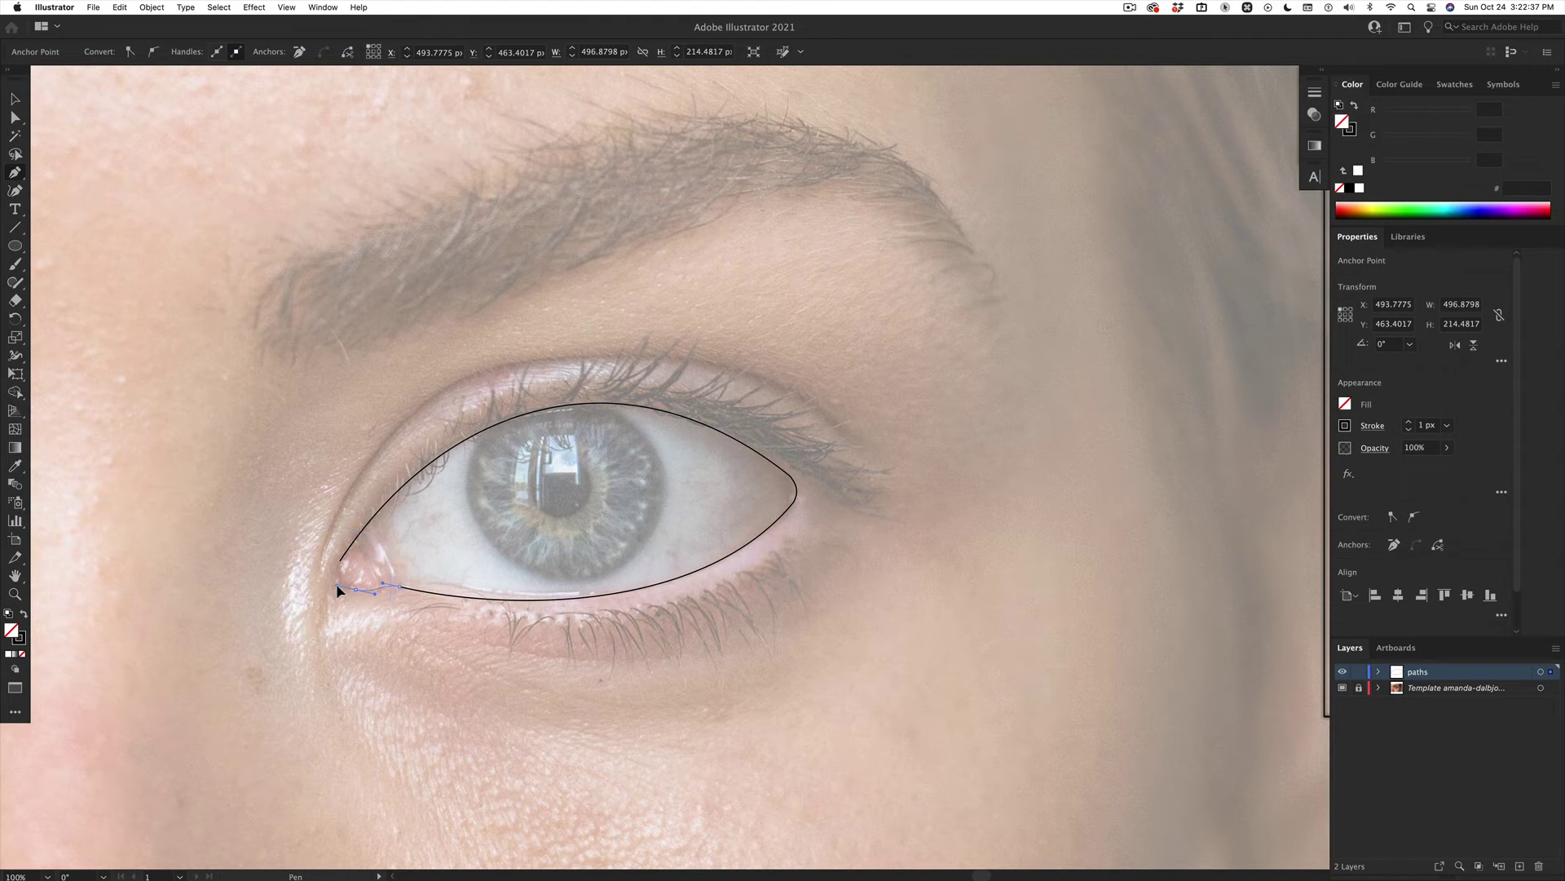
# Make the start anchor a sharp corner and move it down-left into the pink tear duct
pyautogui.click(338, 588)
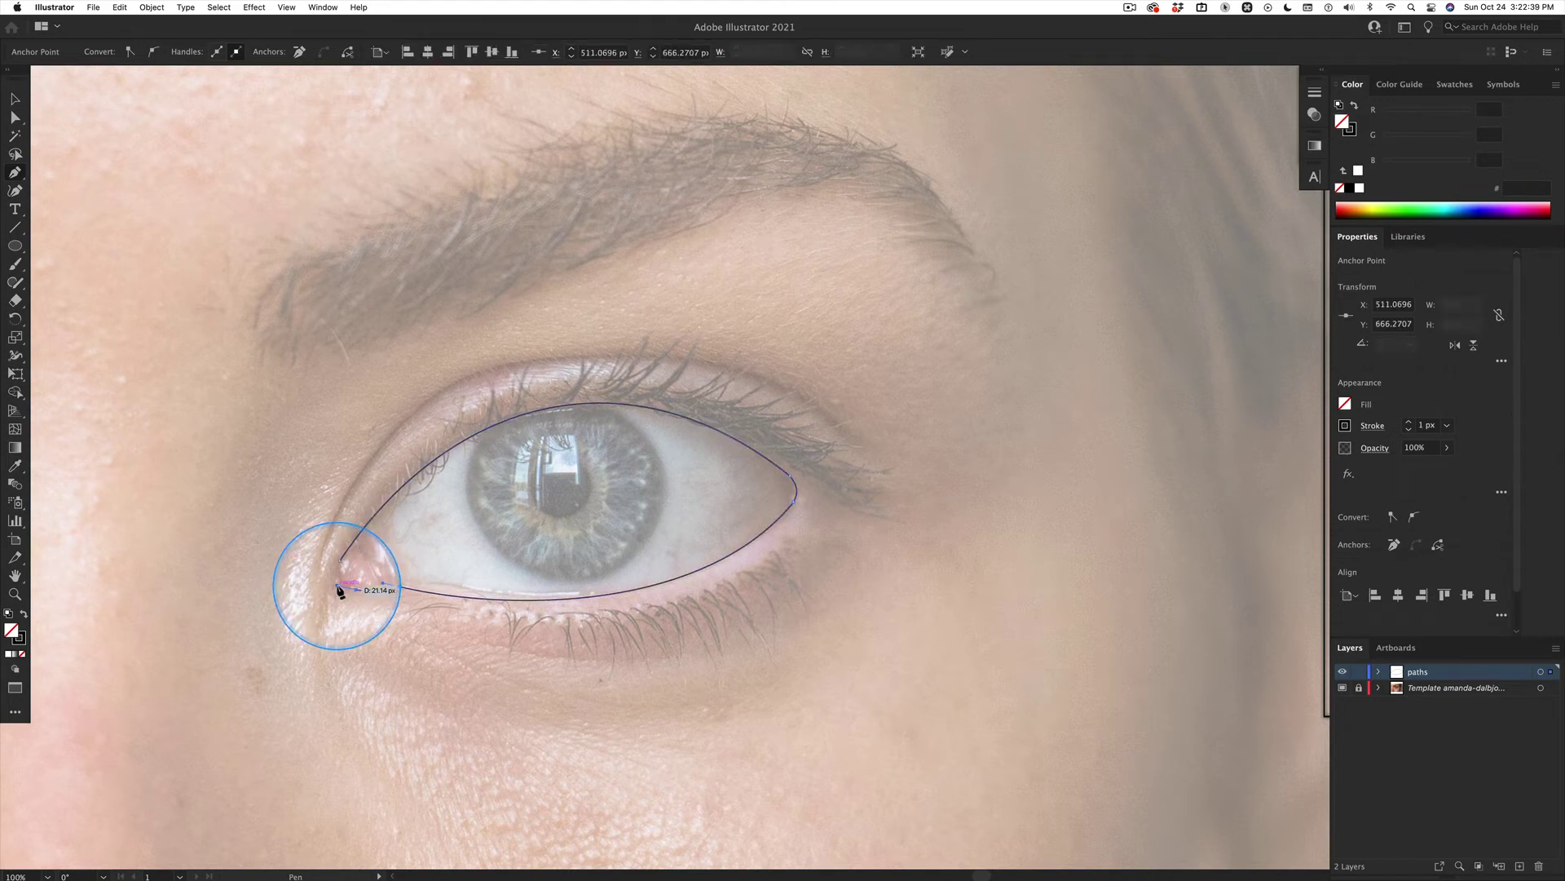
pyautogui.moveTo(339, 590); pyautogui.dragTo(338, 587)
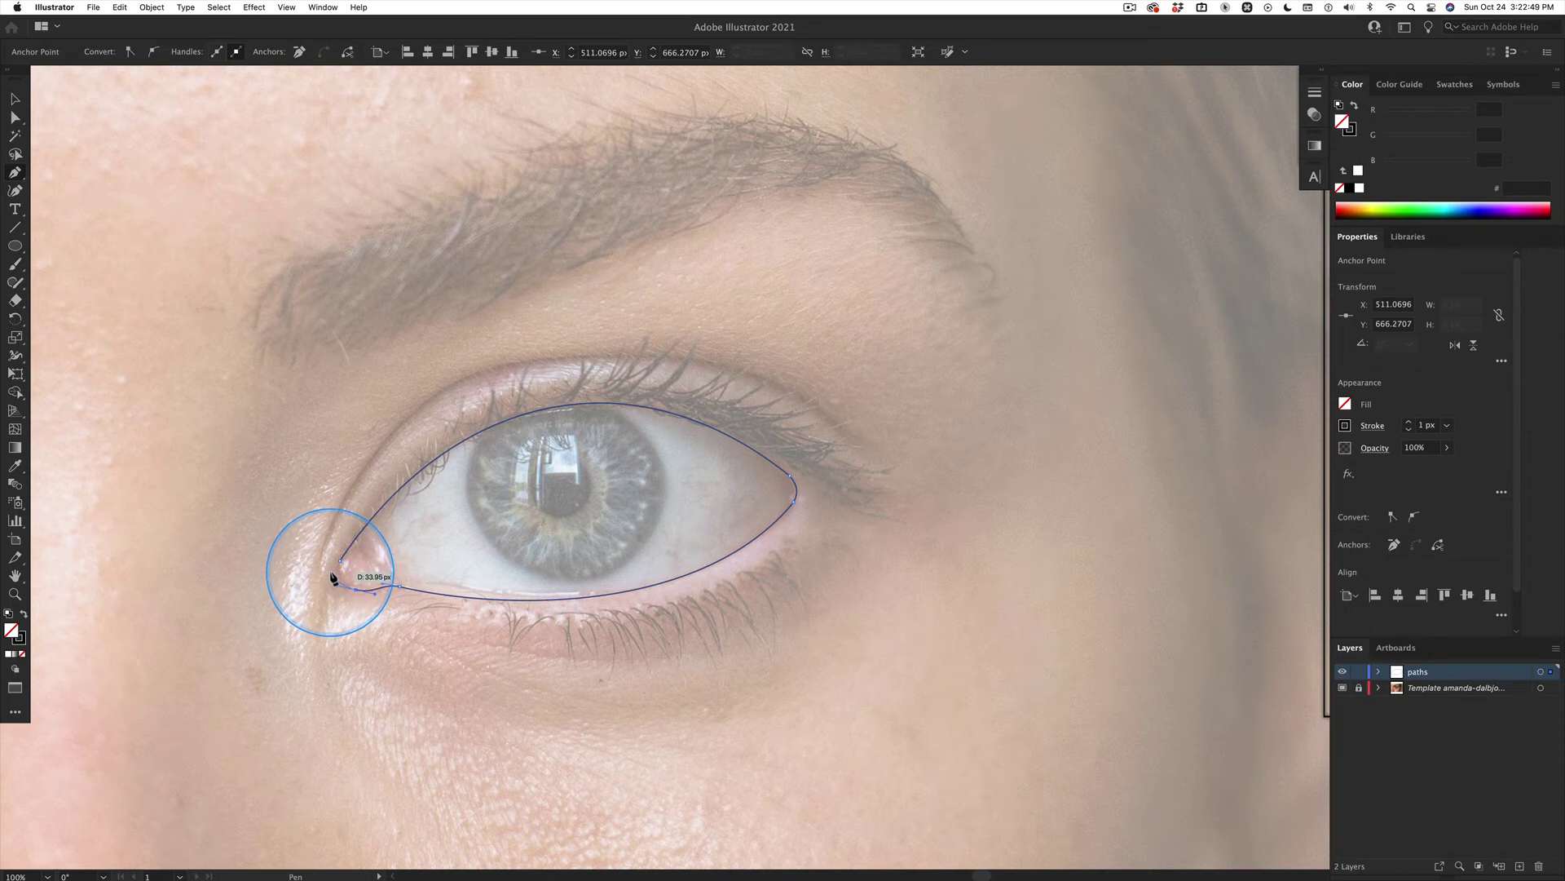
pyautogui.press('alt')
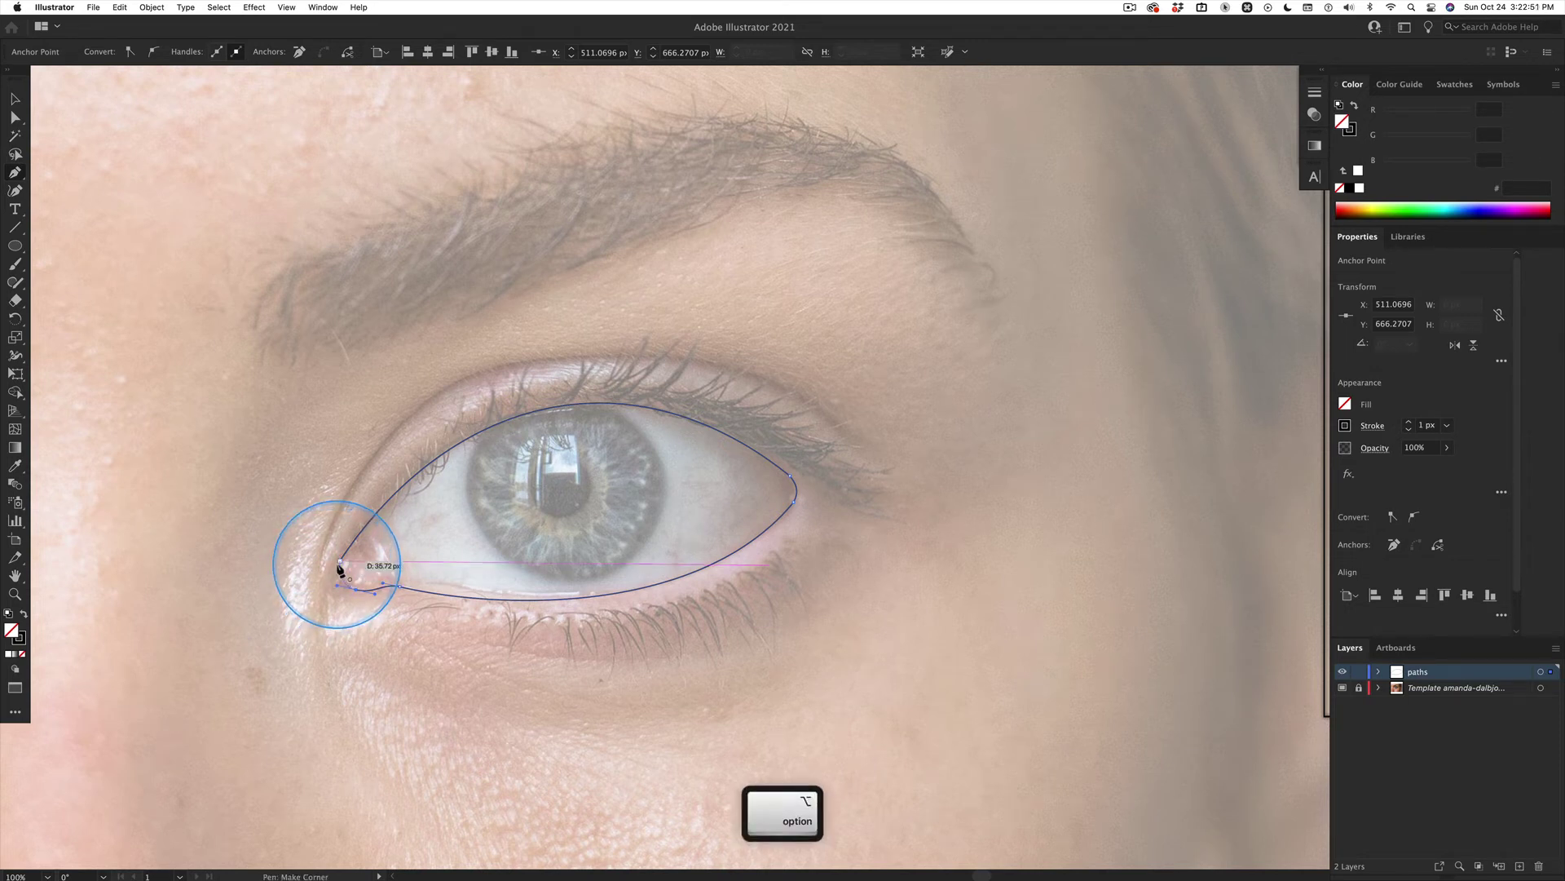
pyautogui.keyDown('alt'); pyautogui.click(340, 568); pyautogui.keyUp('alt')
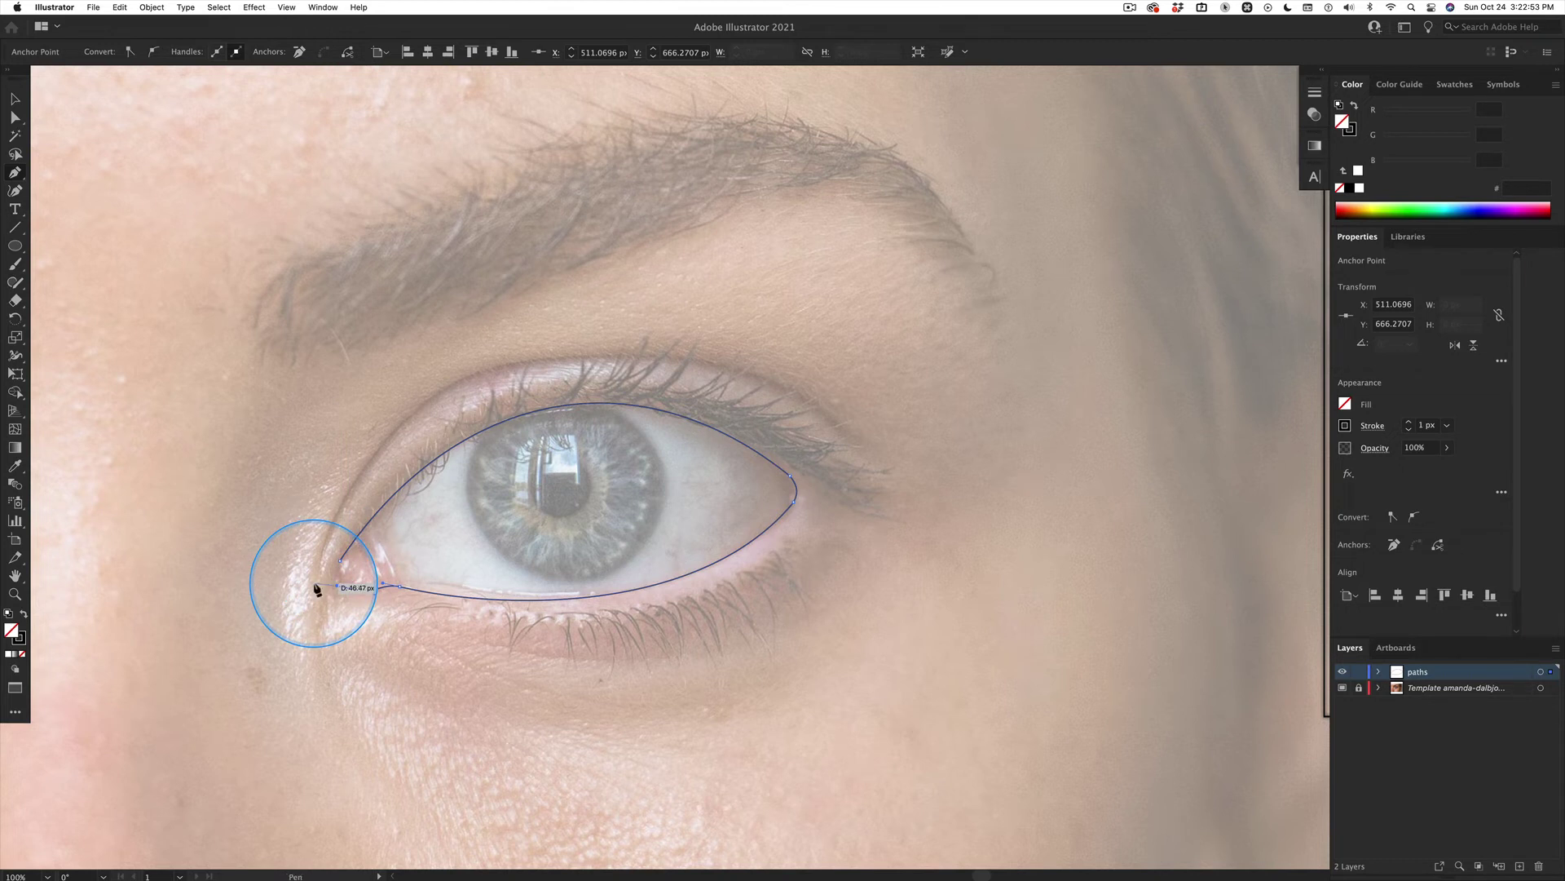
pyautogui.press('alt')
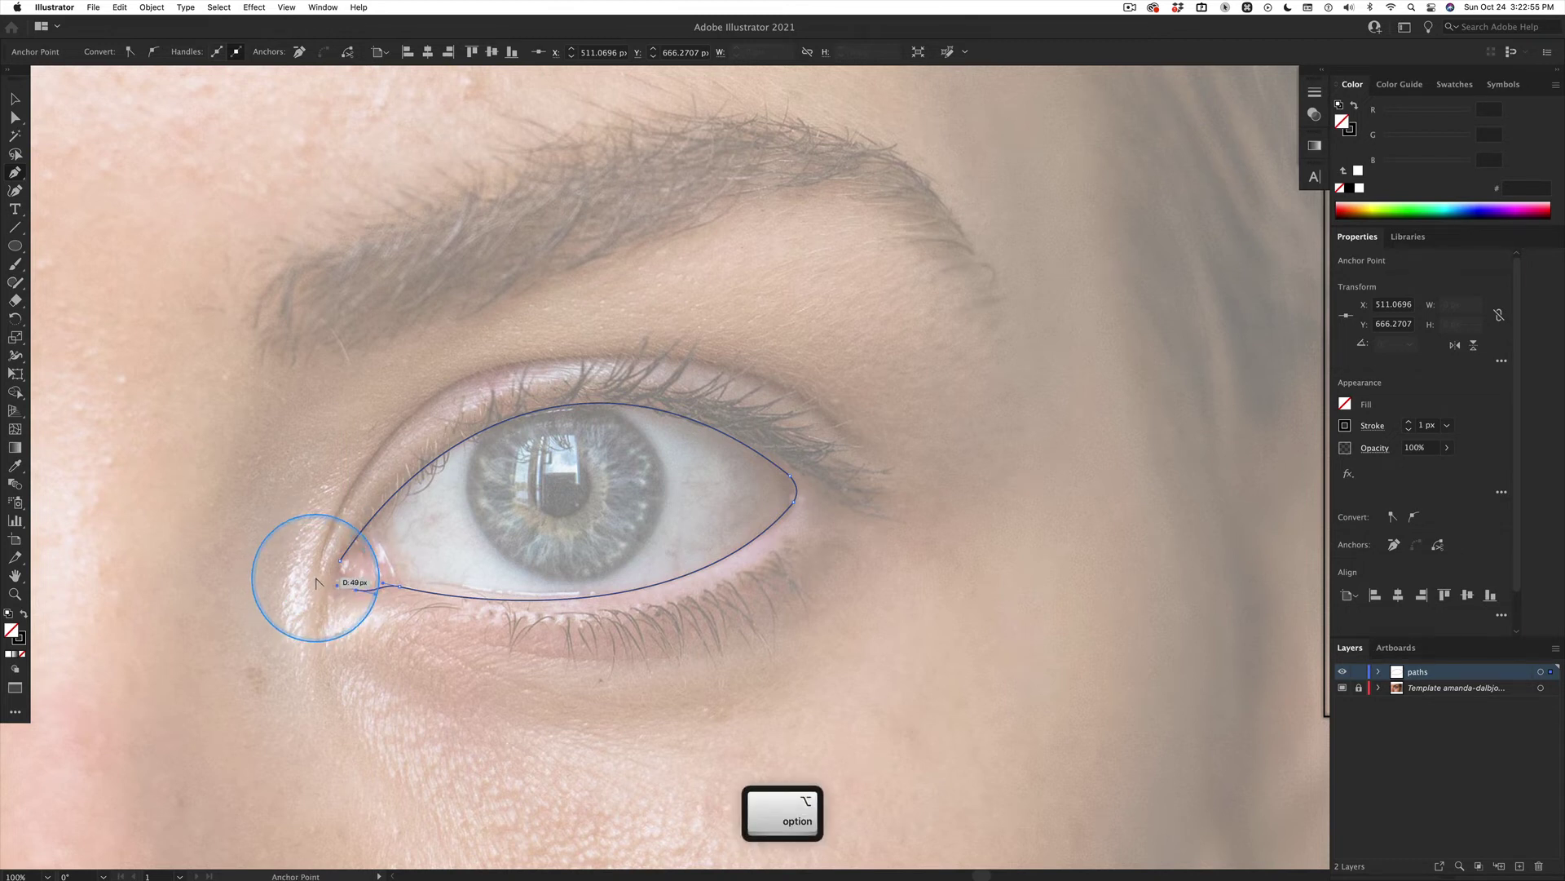
pyautogui.moveTo(318, 582); pyautogui.dragTo(335, 566)
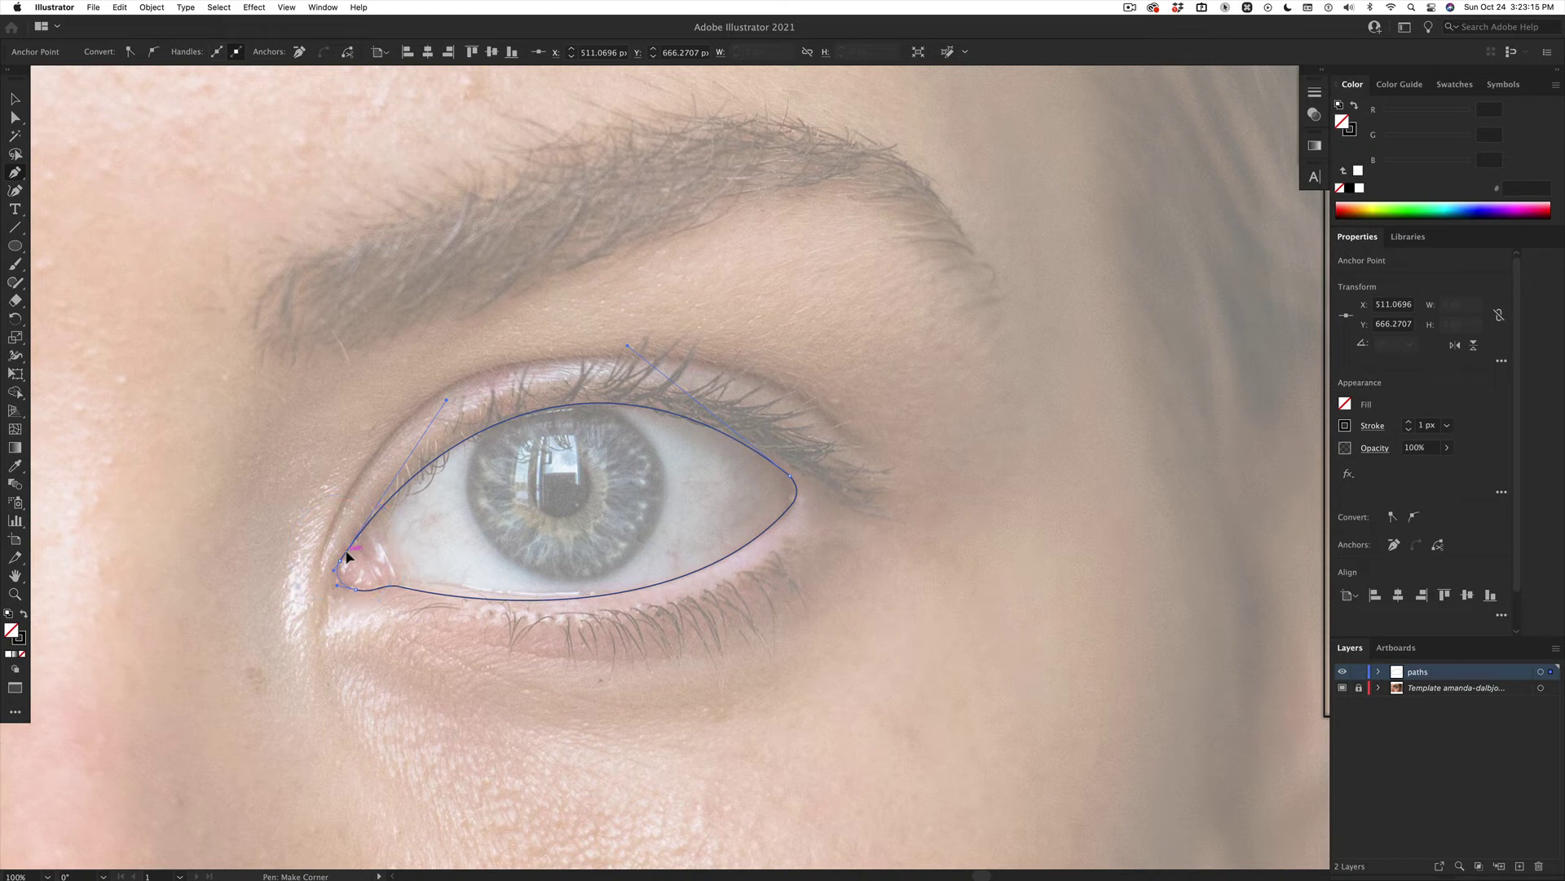
pyautogui.moveTo(347, 556); pyautogui.dragTo(331, 579)
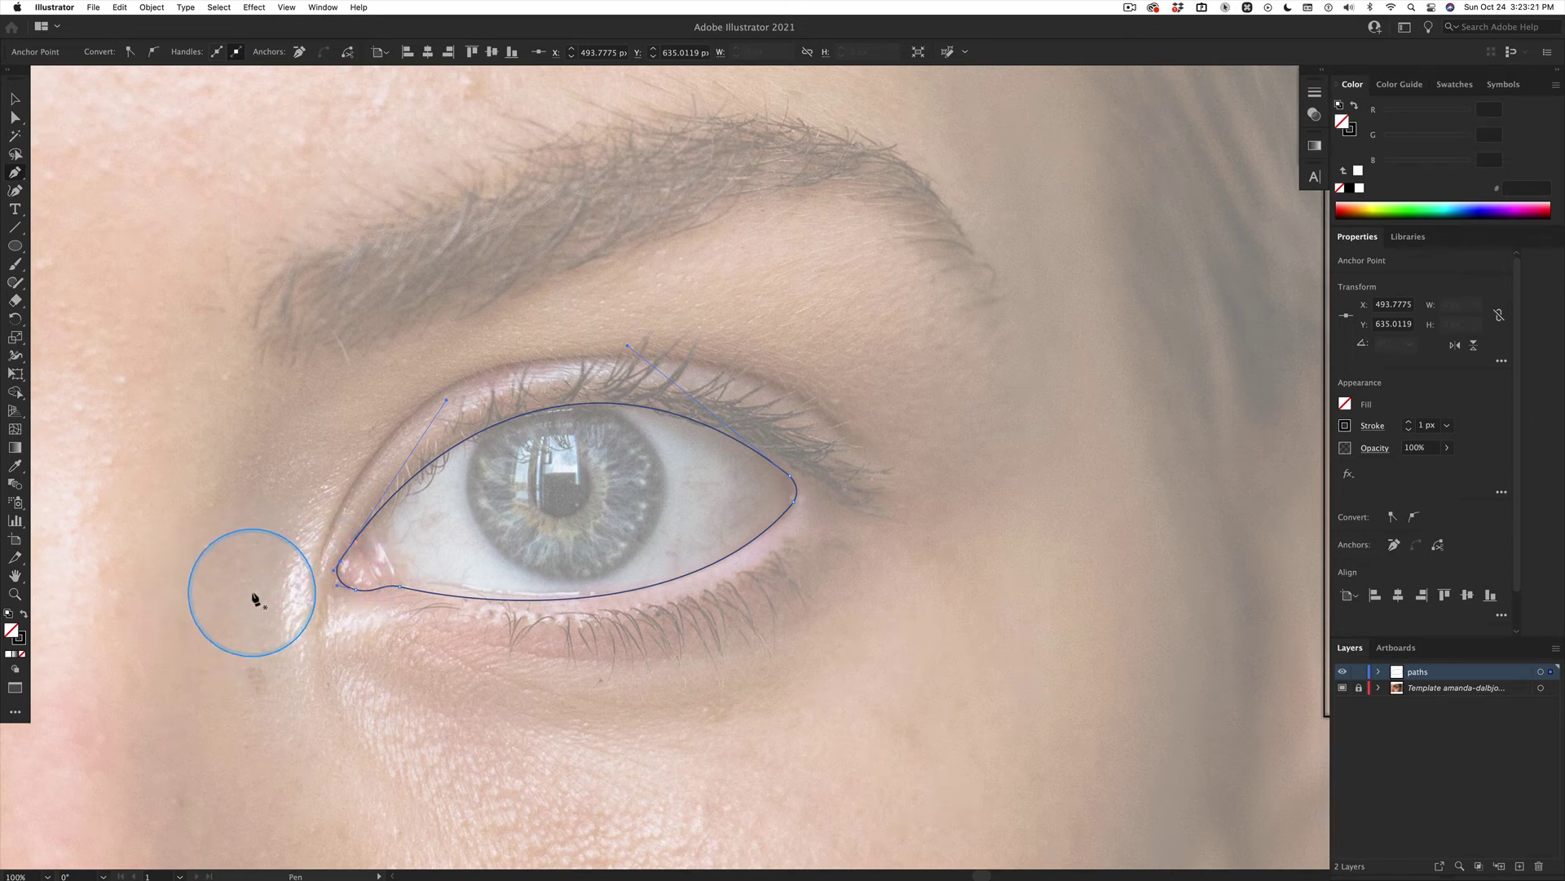
pyautogui.press('super')
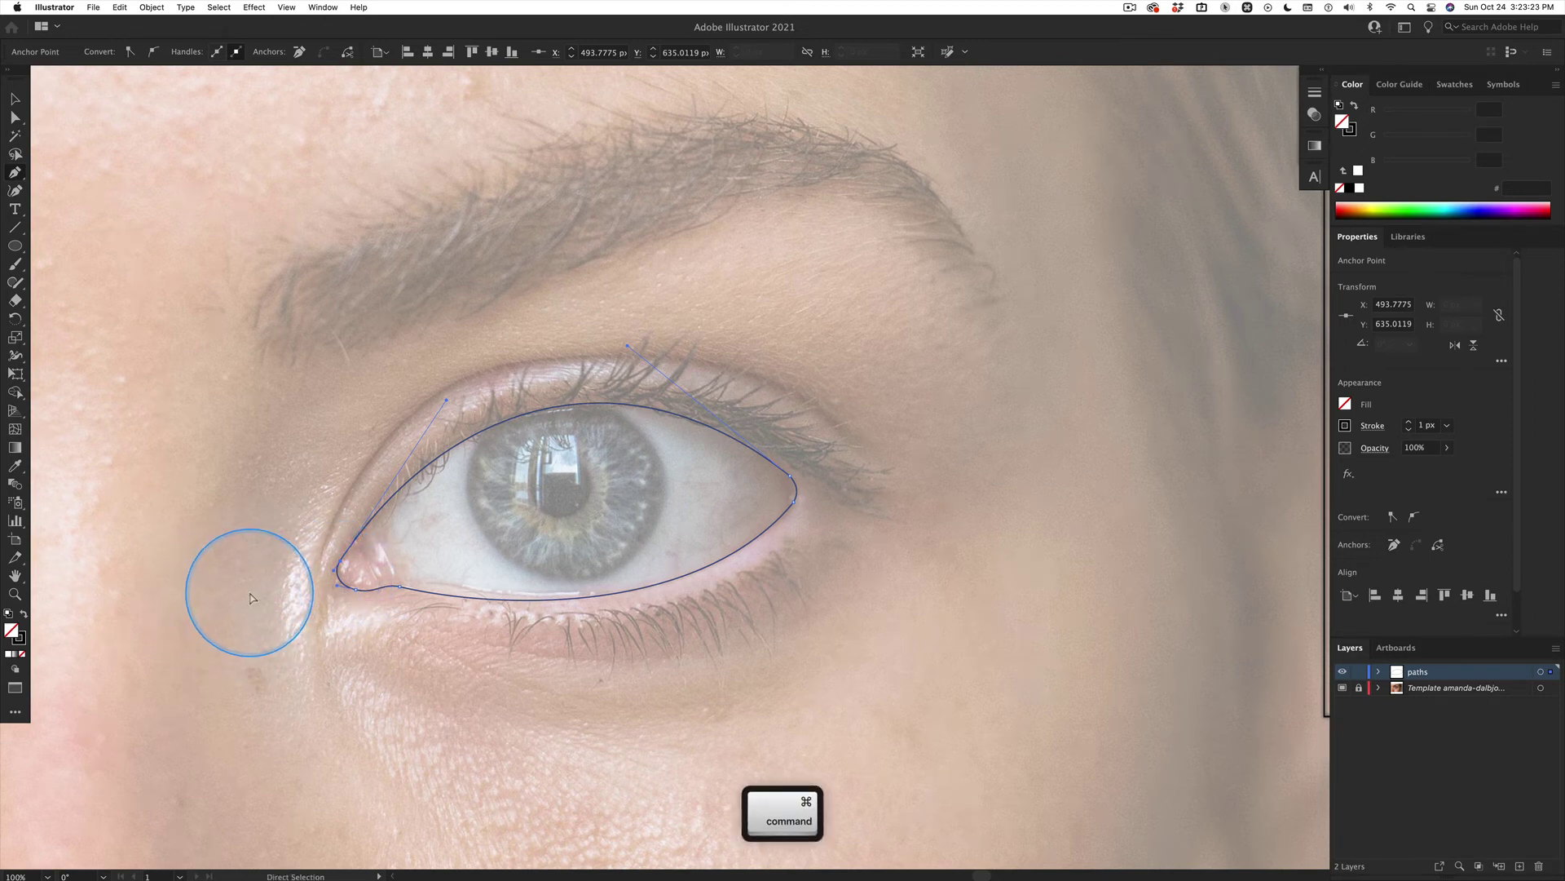
pyautogui.keyDown('super'); pyautogui.click(250, 598); pyautogui.keyUp('super')
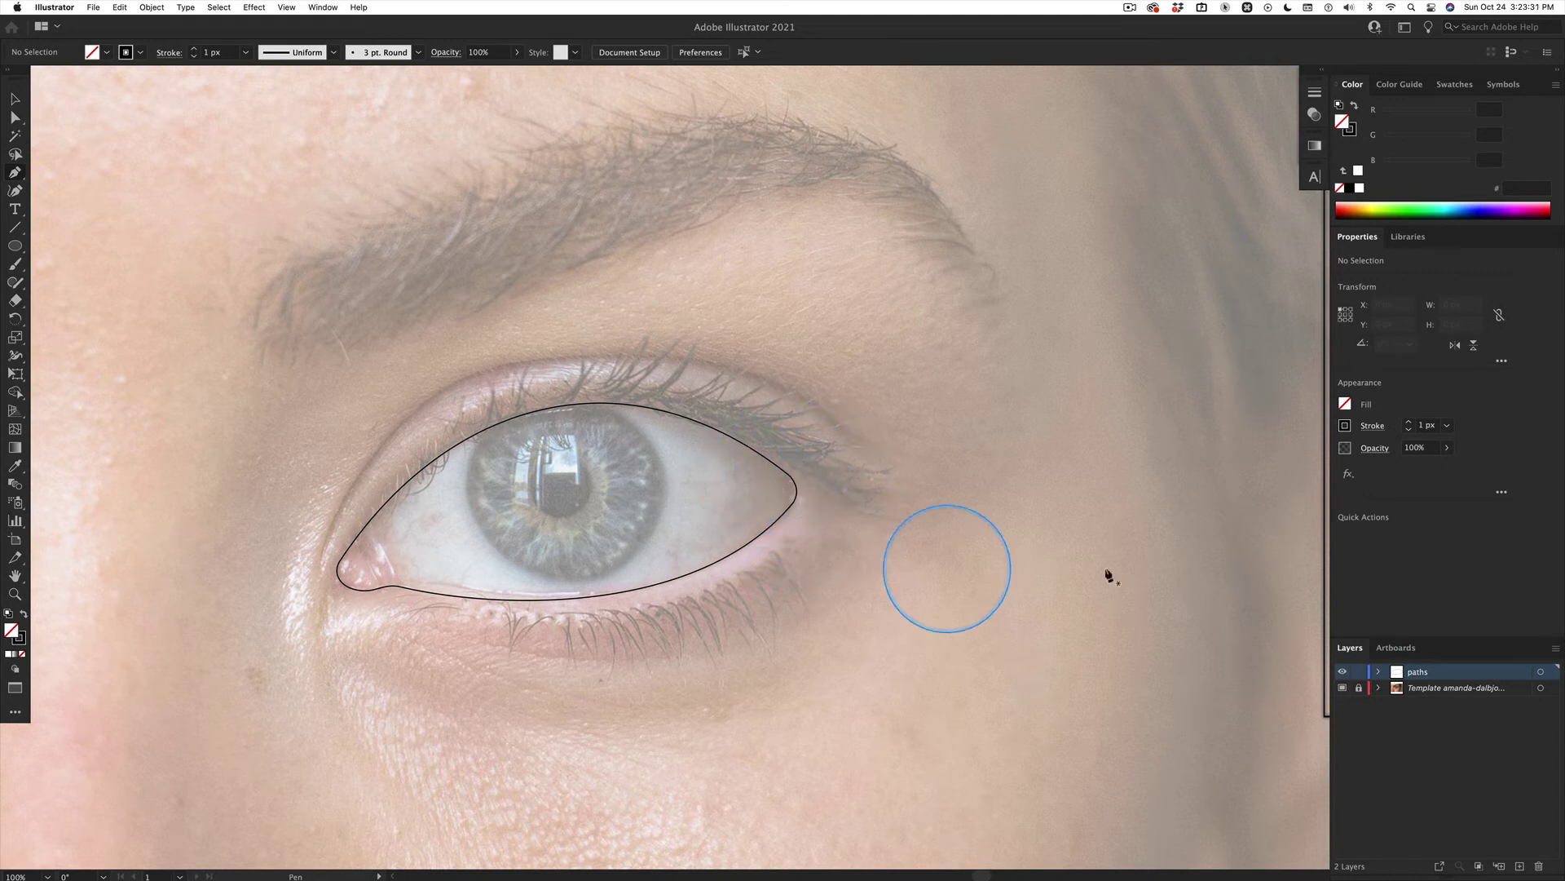
pyautogui.click(1342, 672)
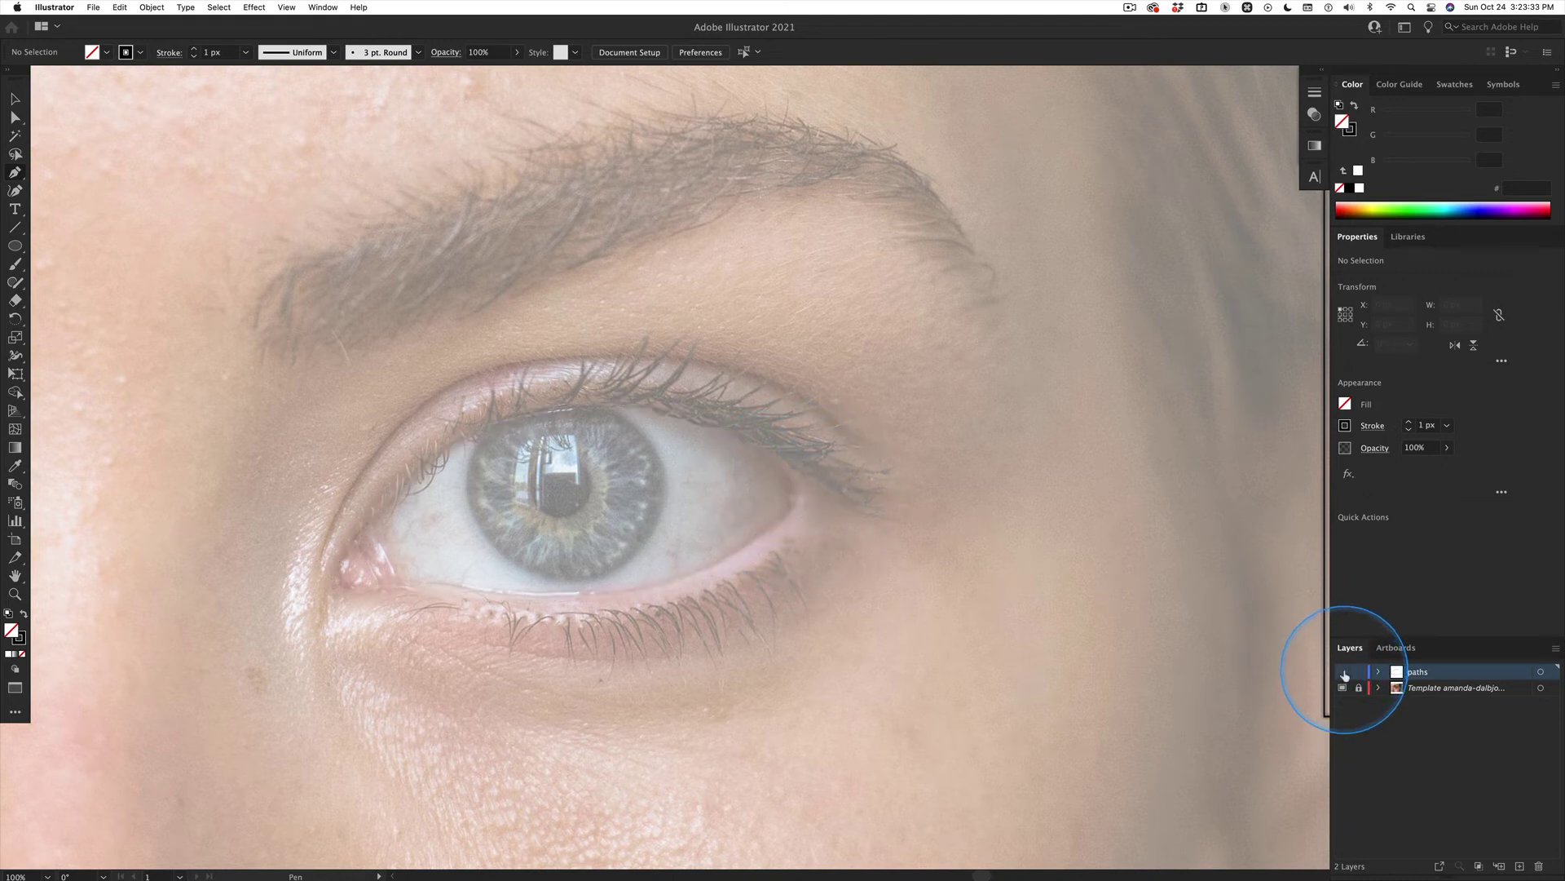
pyautogui.click(1343, 672)
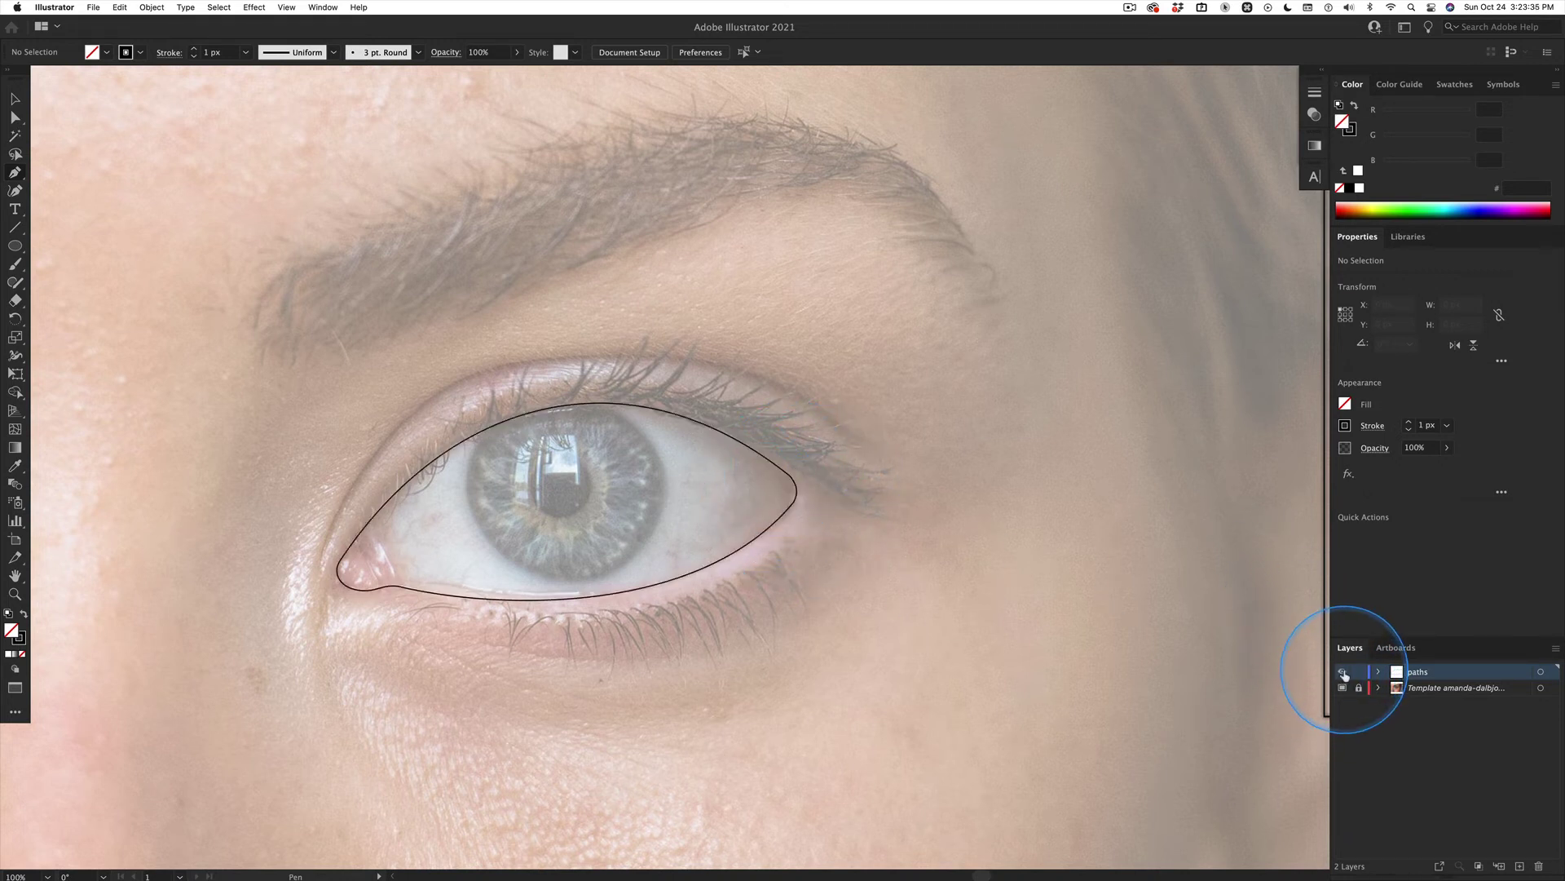
pyautogui.click(1343, 672)
pyautogui.click(1343, 672)
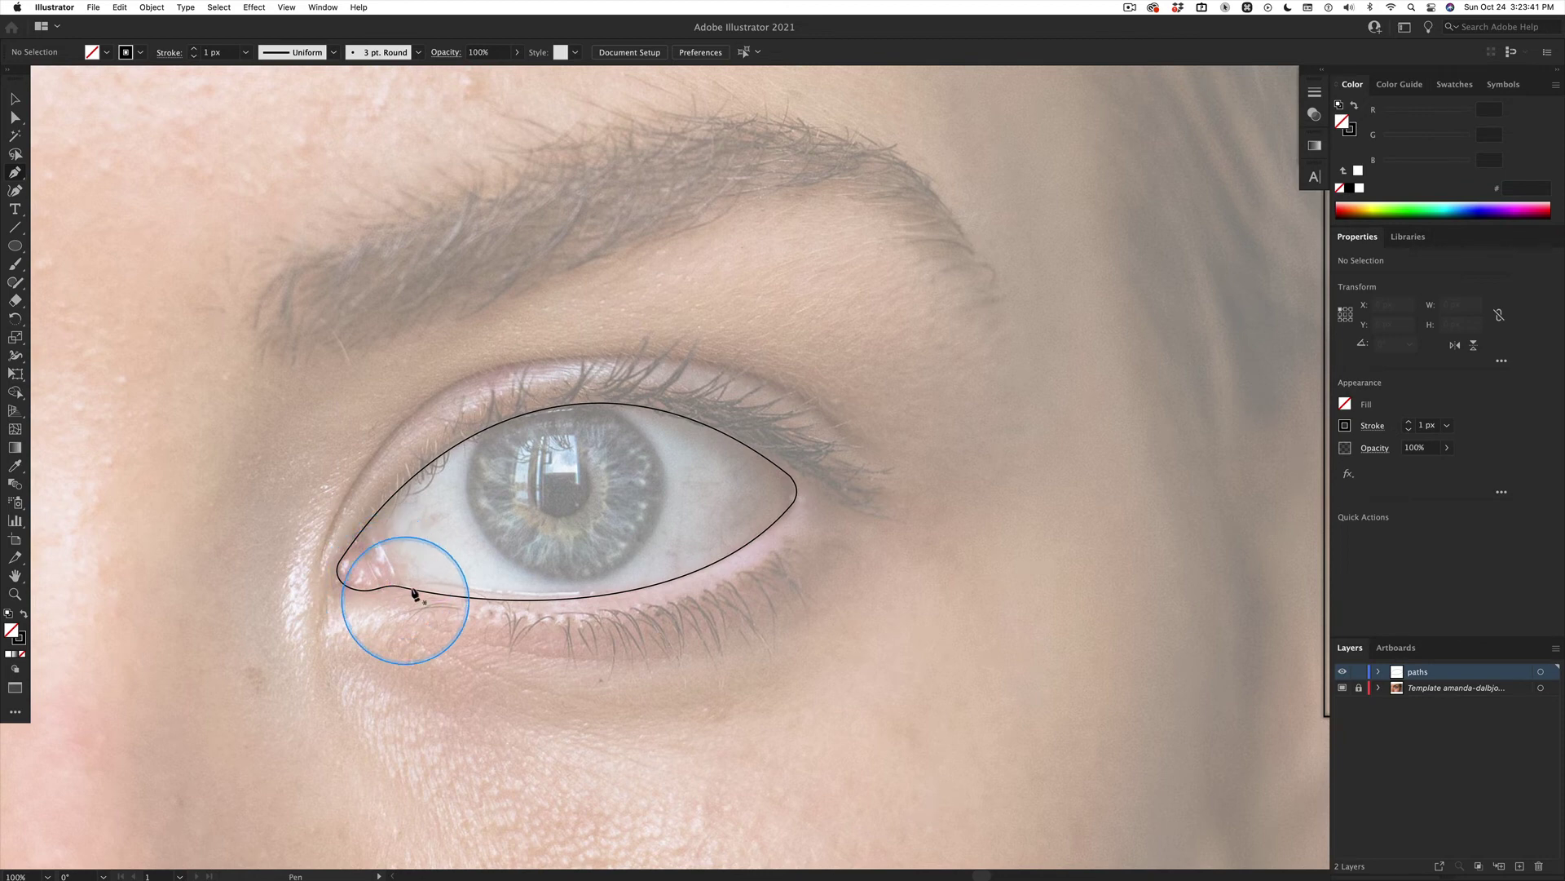
pyautogui.click(1347, 673)
pyautogui.click(1345, 673)
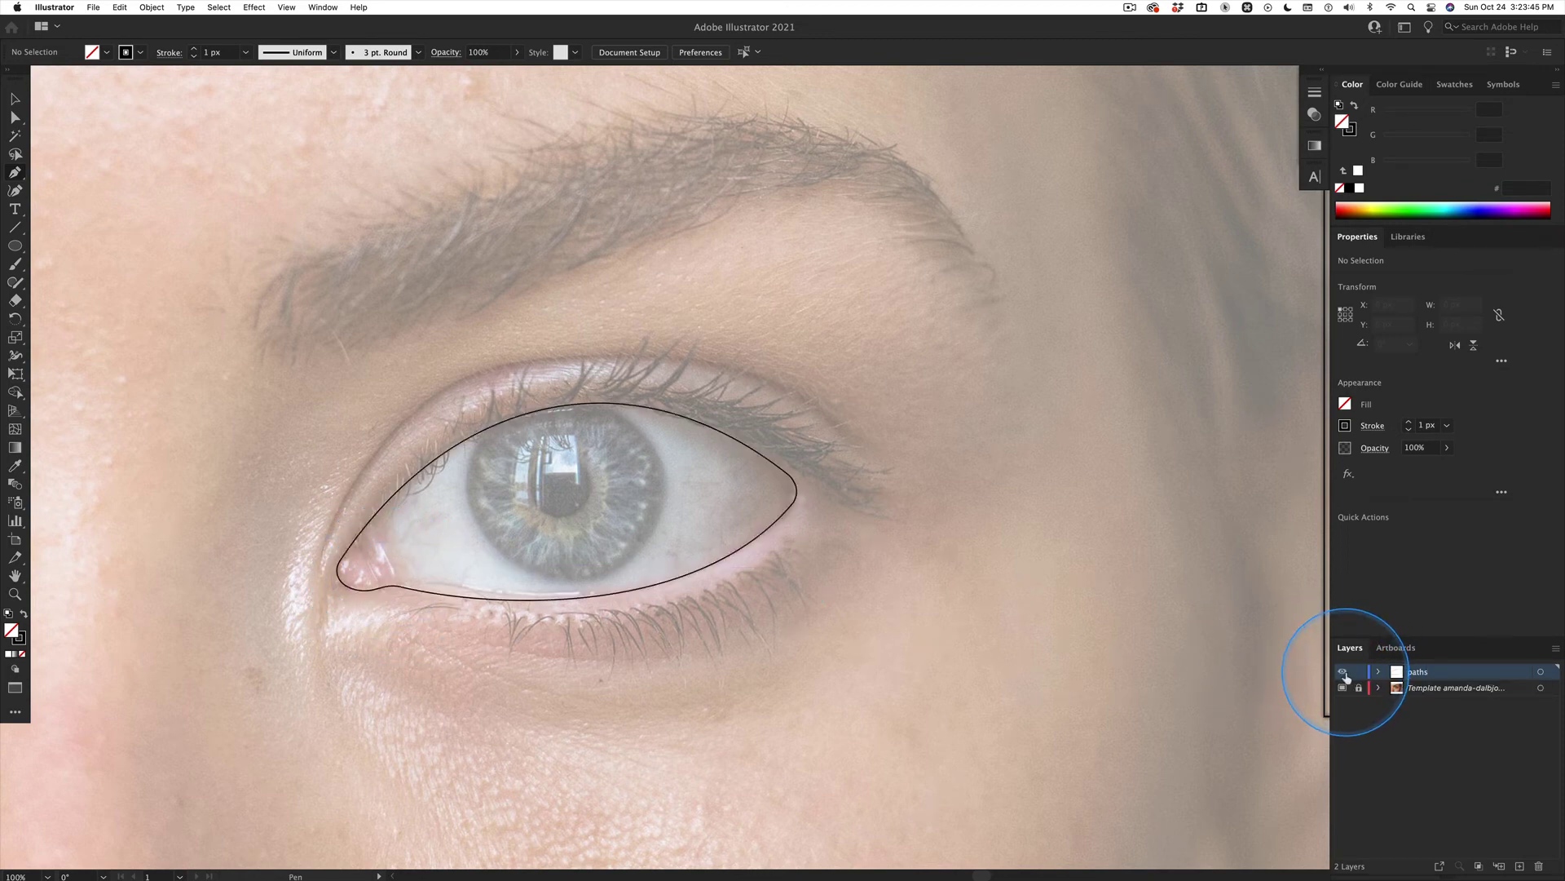
pyautogui.click(1344, 672)
pyautogui.click(1344, 673)
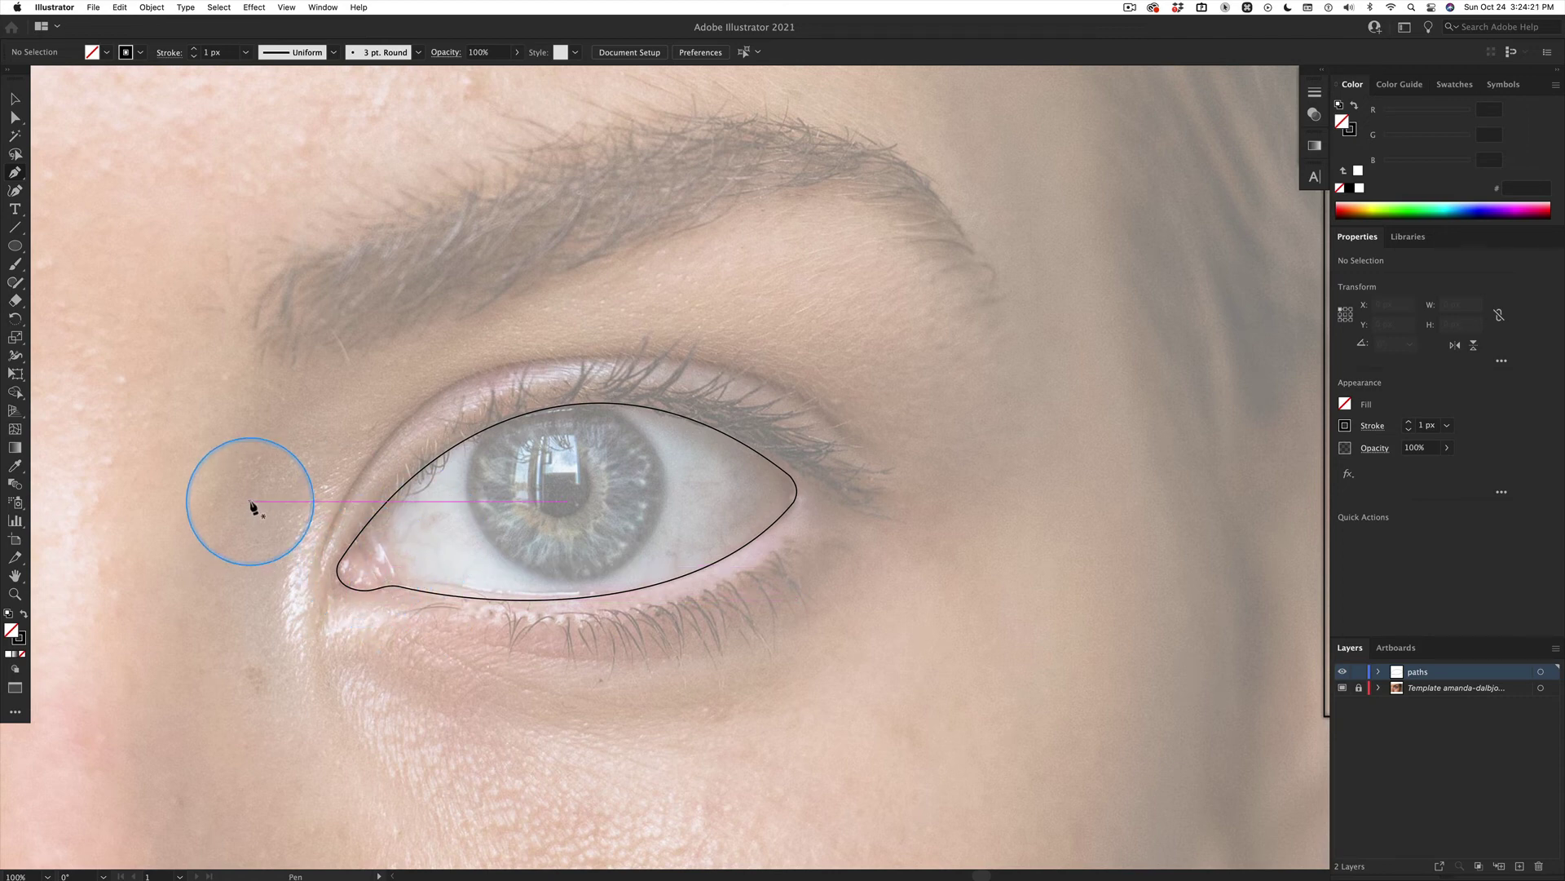
# Select the eye path's inner-corner anchor beside the tear duct with Direct Selection
pyautogui.press('super')
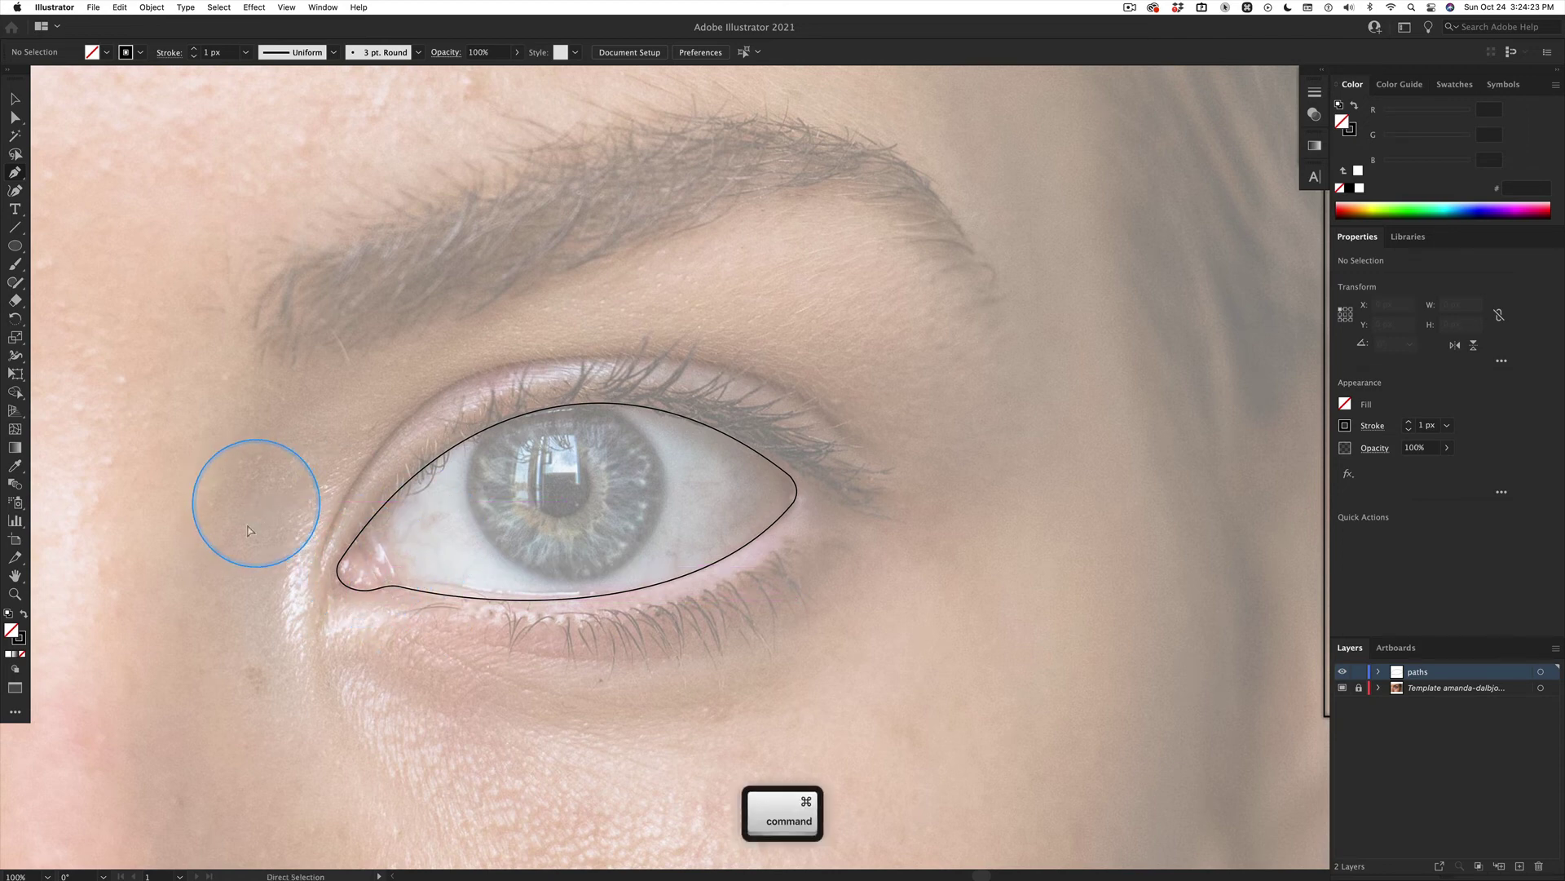
pyautogui.keyDown('super'); pyautogui.click(340, 560); pyautogui.keyUp('super')
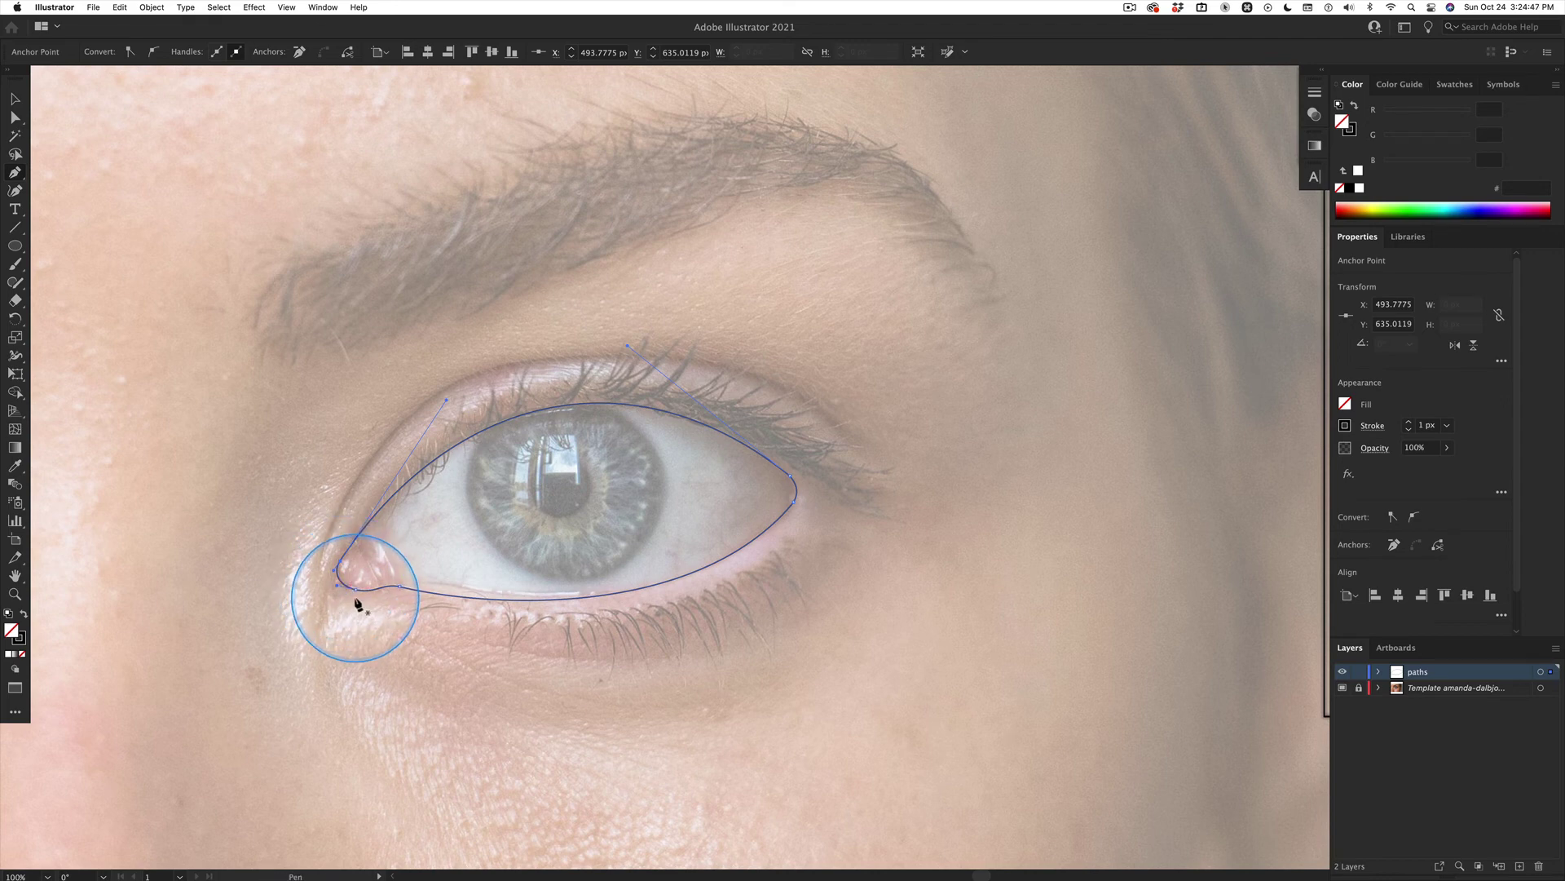
pyautogui.press('super')
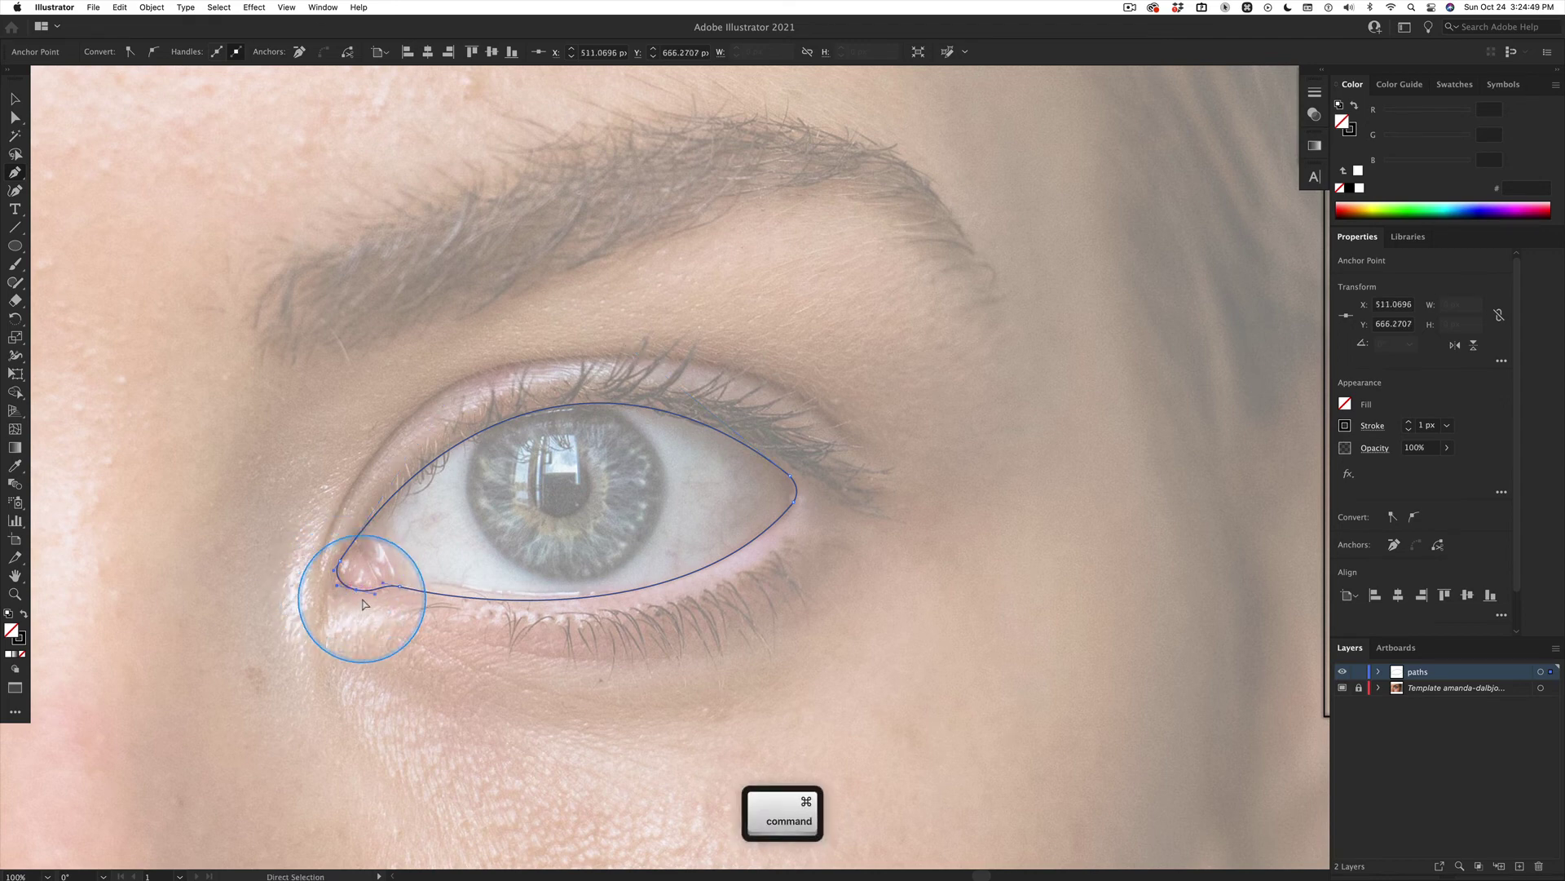